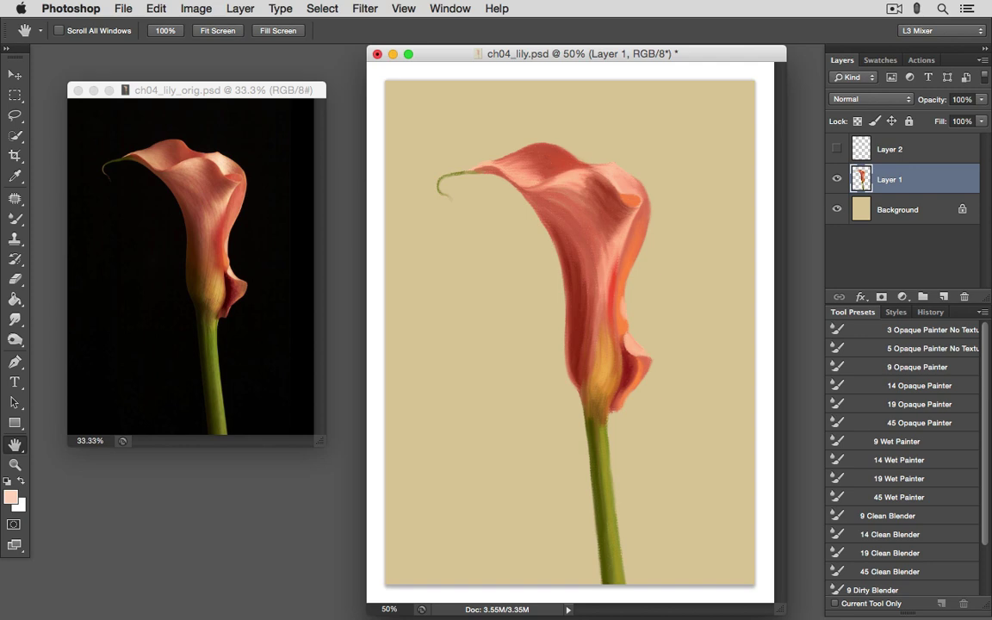
Step: Paint a light stroke across the lily's upper petal in ch04_lily_orig.psd
{"action": "left_click_drag", "start_coordinate": [541, 155], "coordinate": [620, 178]}
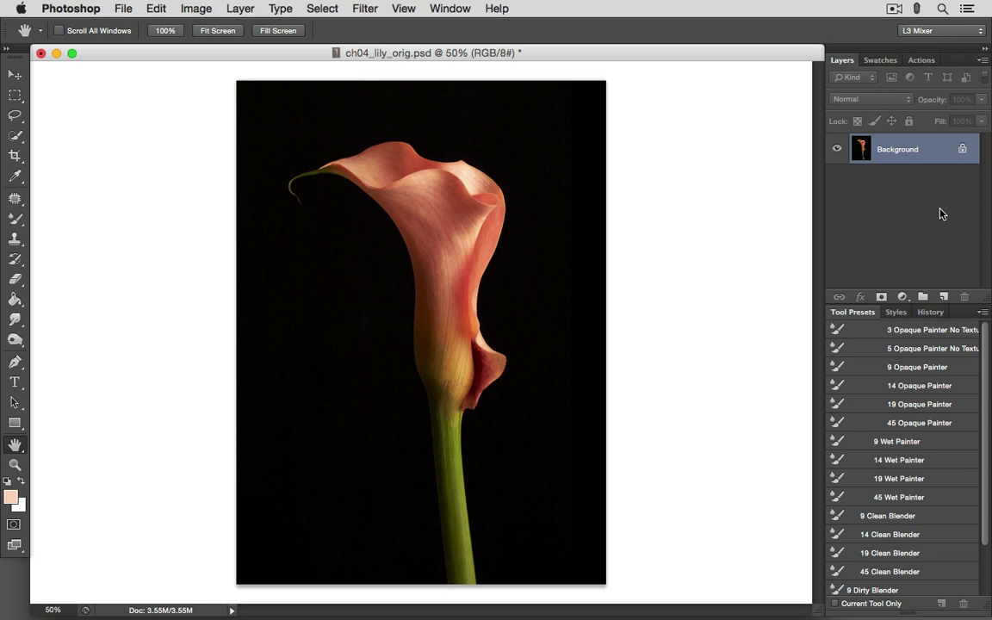
Step: Convert the locked Background into Layer 0 and drop its opacity almost to zero
{"action": "double_click", "coordinate": [936, 157]}
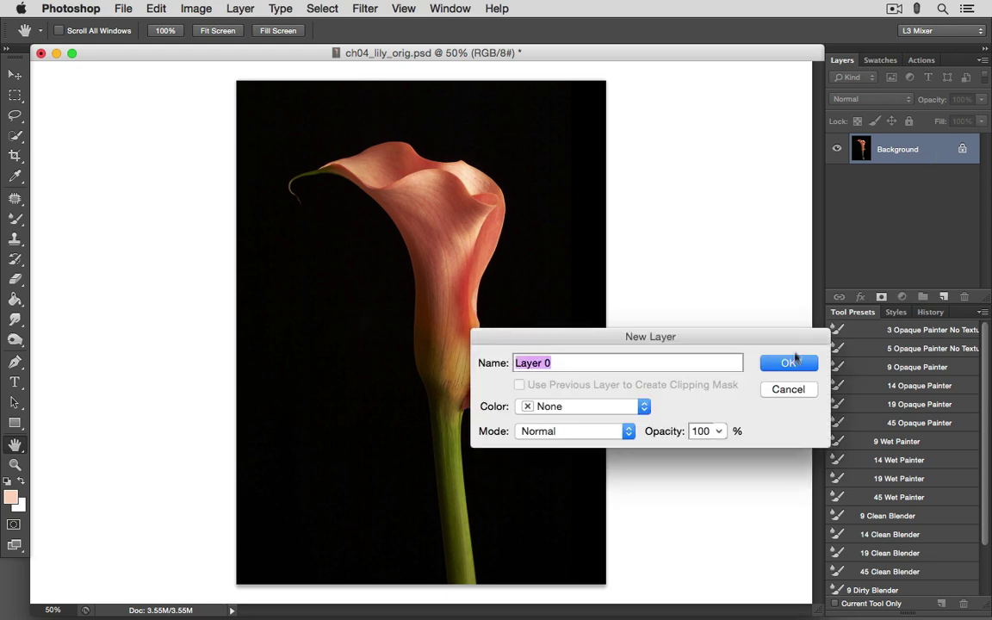
{"action": "left_click", "coordinate": [789, 366]}
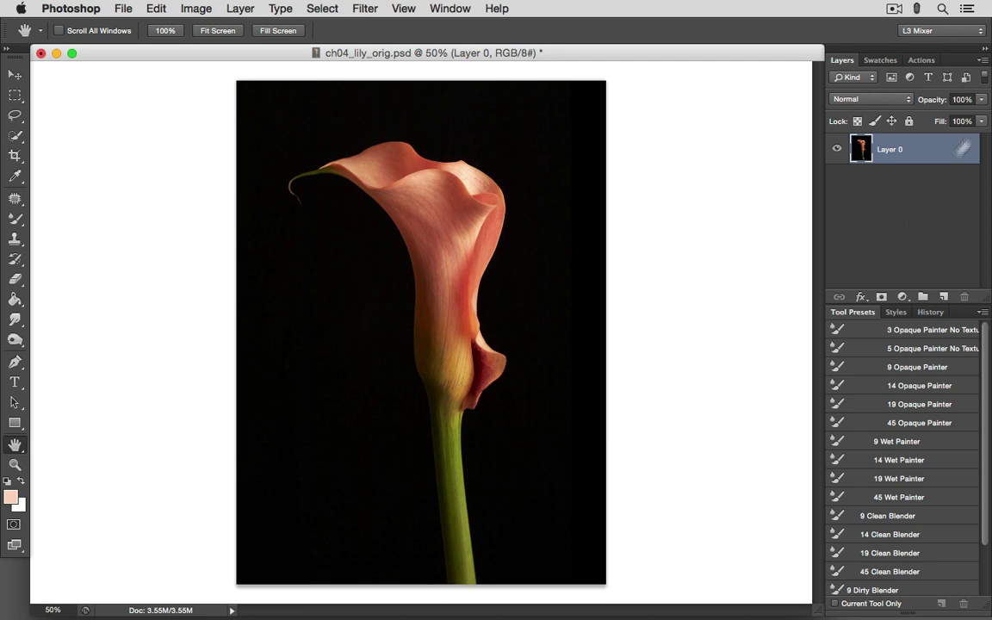
{"action": "left_click_drag", "start_coordinate": [982, 99], "coordinate": [908, 119]}
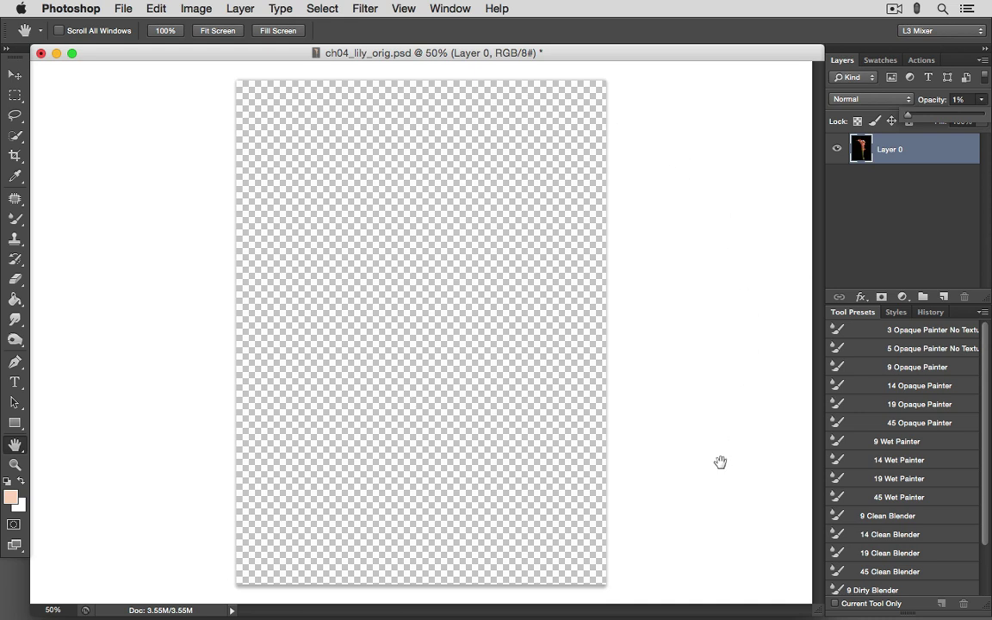
Step: Merge a new empty layer down into Layer 0 and select the 14 Clean Blender preset
{"action": "left_click", "coordinate": [945, 297]}
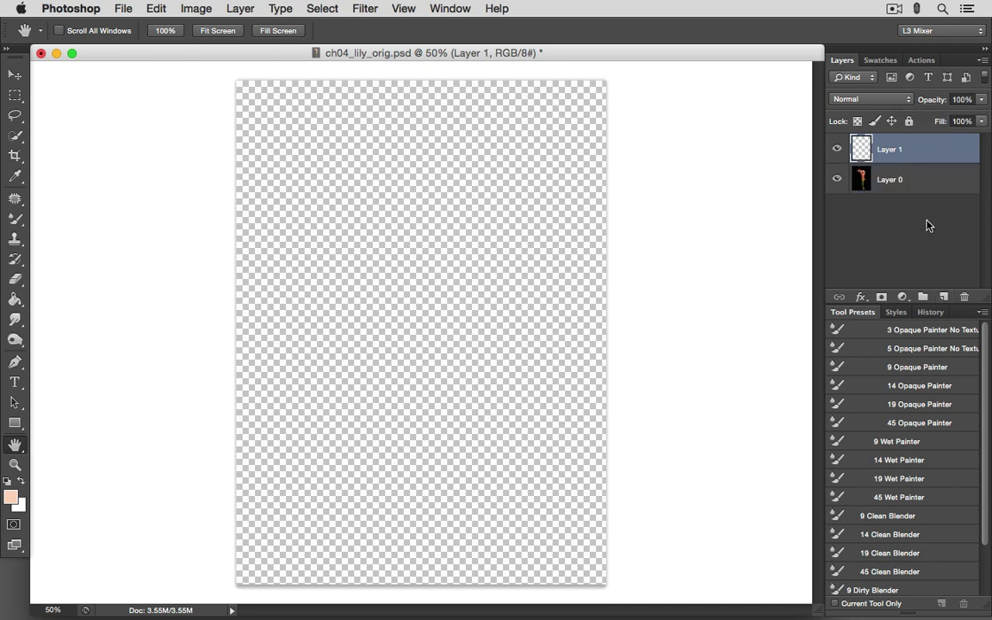
{"action": "key", "text": "super+e"}
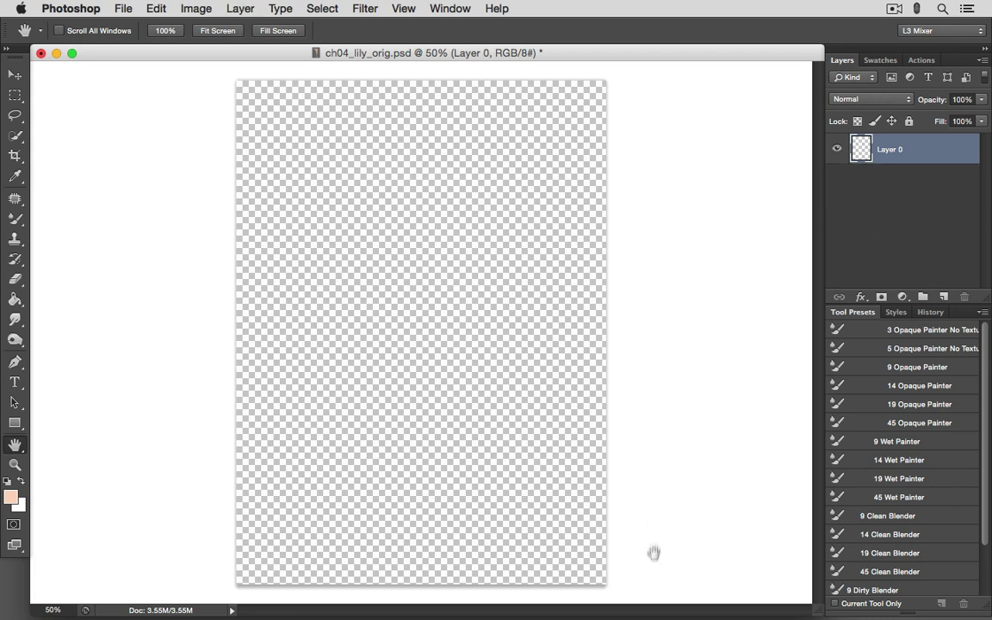
{"action": "left_click", "coordinate": [848, 534]}
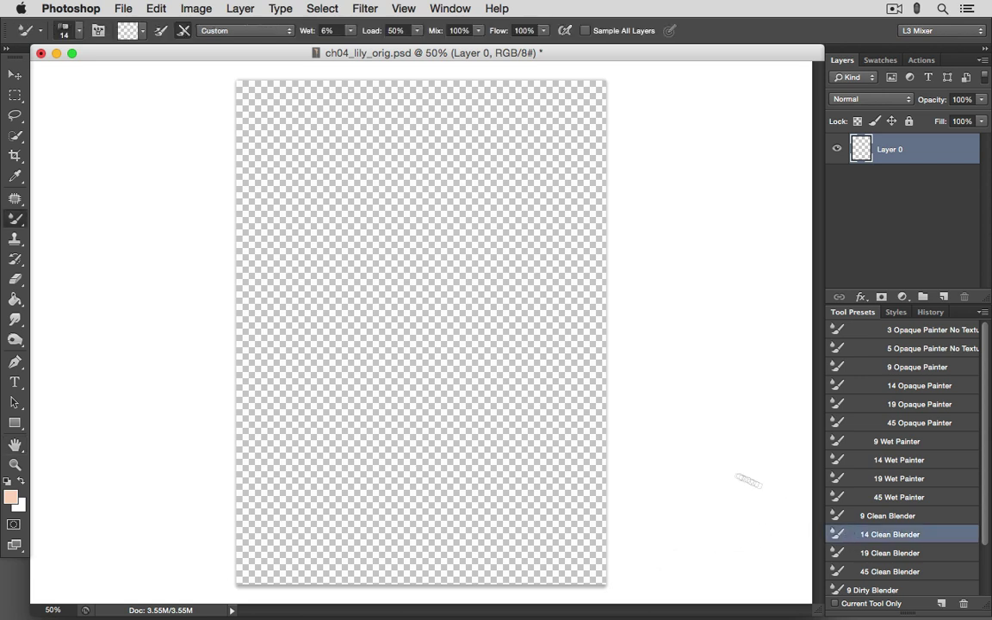
Step: Scrub trial Mixer Brush paint onto the canvas, smearing the black stroke into a larger blob
{"action": "mouse_move", "coordinate": [446, 262]}
{"action": "left_mouse_down"}
{"action": "mouse_move", "coordinate": [436, 258]}
{"action": "mouse_move", "coordinate": [434, 269]}
{"action": "mouse_move", "coordinate": [483, 233]}
{"action": "mouse_move", "coordinate": [493, 238]}
{"action": "left_mouse_up"}
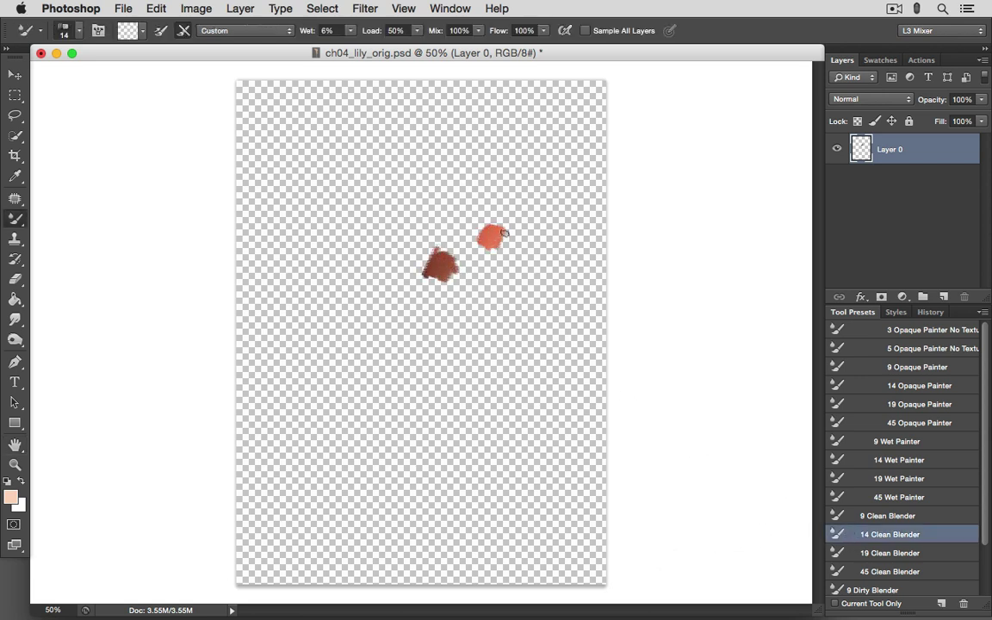
{"action": "mouse_move", "coordinate": [538, 300]}
{"action": "left_mouse_down"}
{"action": "mouse_move", "coordinate": [532, 312]}
{"action": "mouse_move", "coordinate": [545, 308]}
{"action": "left_mouse_up"}
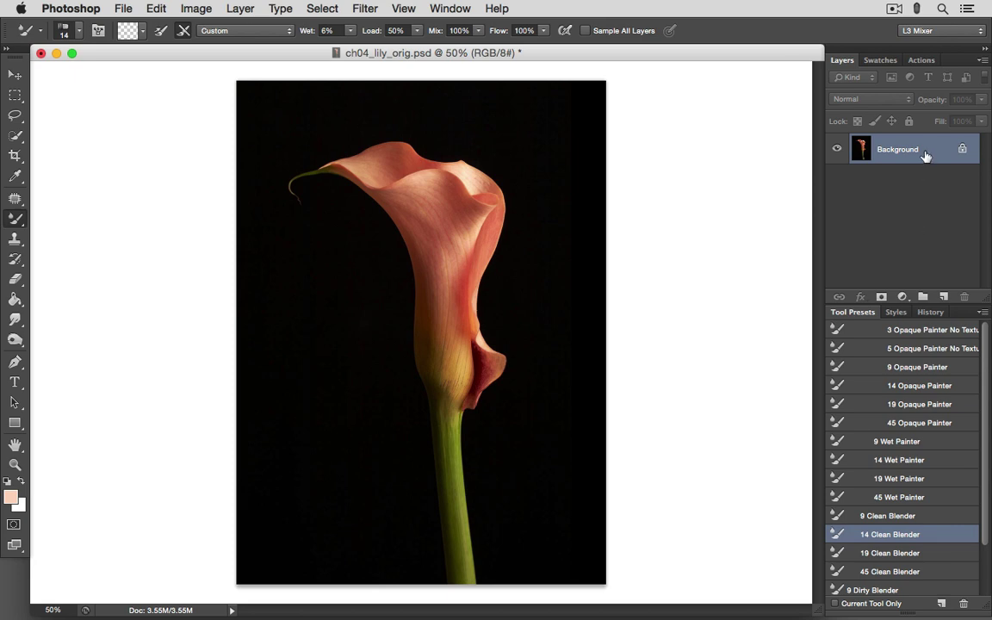
Step: Duplicate the Background photo layer and fill the original Background with white
{"action": "left_click_drag", "start_coordinate": [927, 154], "coordinate": [943, 296]}
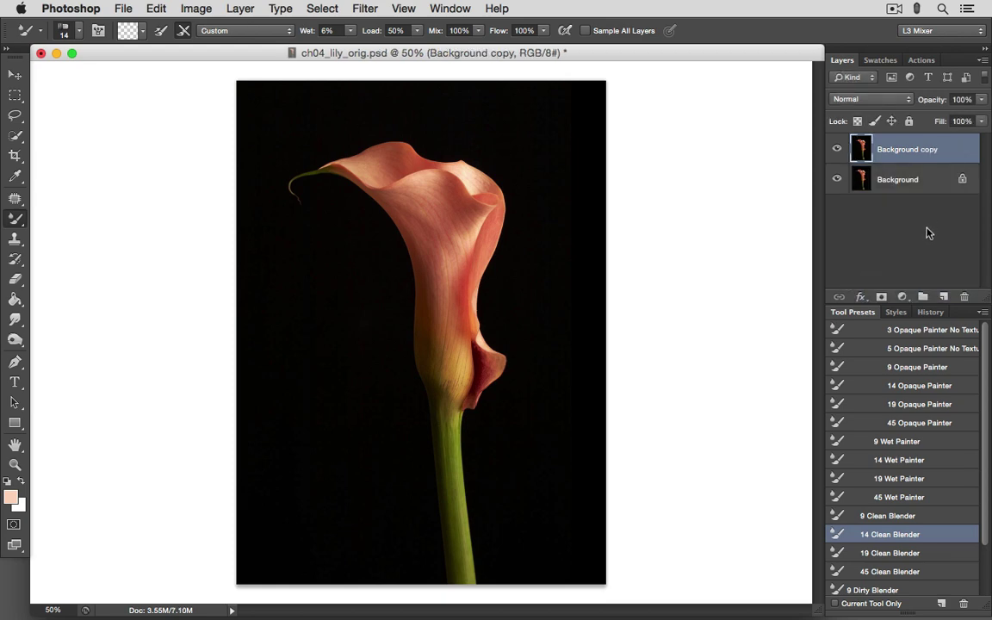
{"action": "left_click", "coordinate": [910, 181]}
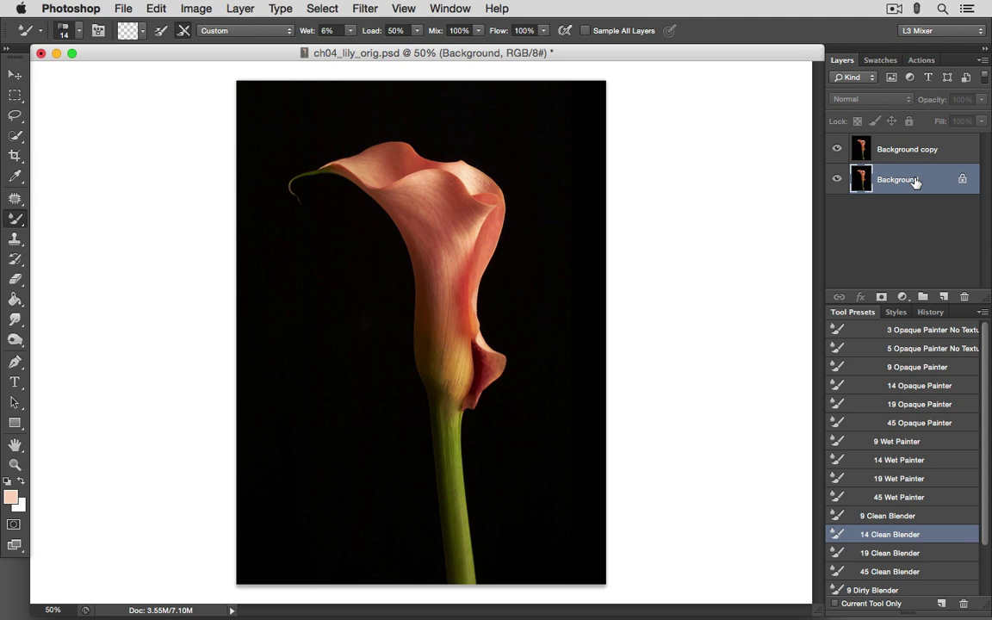
{"action": "key", "text": "super+BackSpace"}
Step: Add a second photo copy named 'reference' and fade it to about 30% opacity
{"action": "left_click_drag", "start_coordinate": [922, 151], "coordinate": [944, 297]}
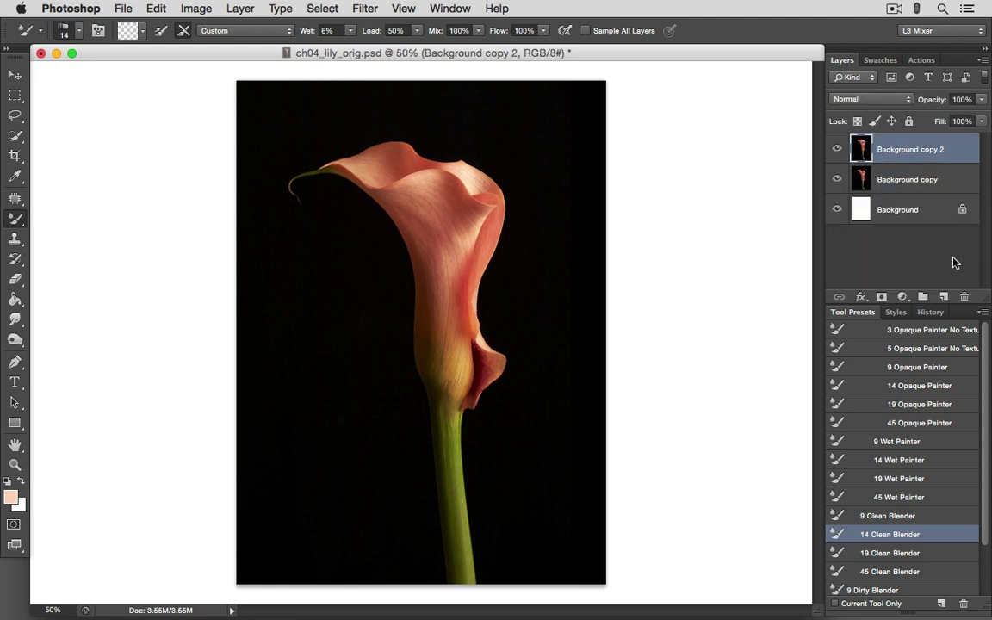
{"action": "double_click", "coordinate": [905, 151]}
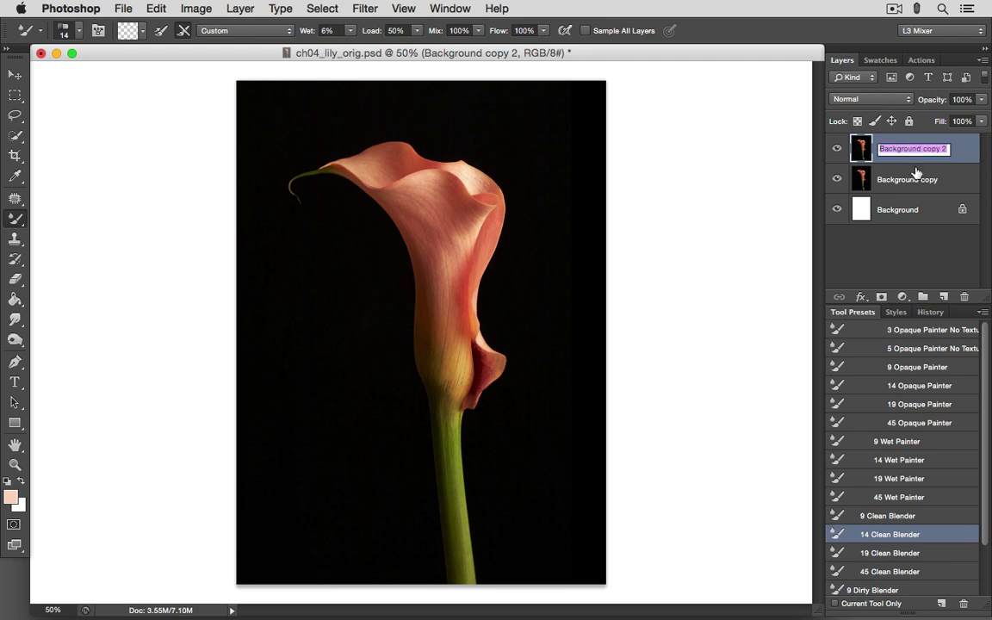
{"action": "type", "text": "reference"}
{"action": "key", "text": "Return"}
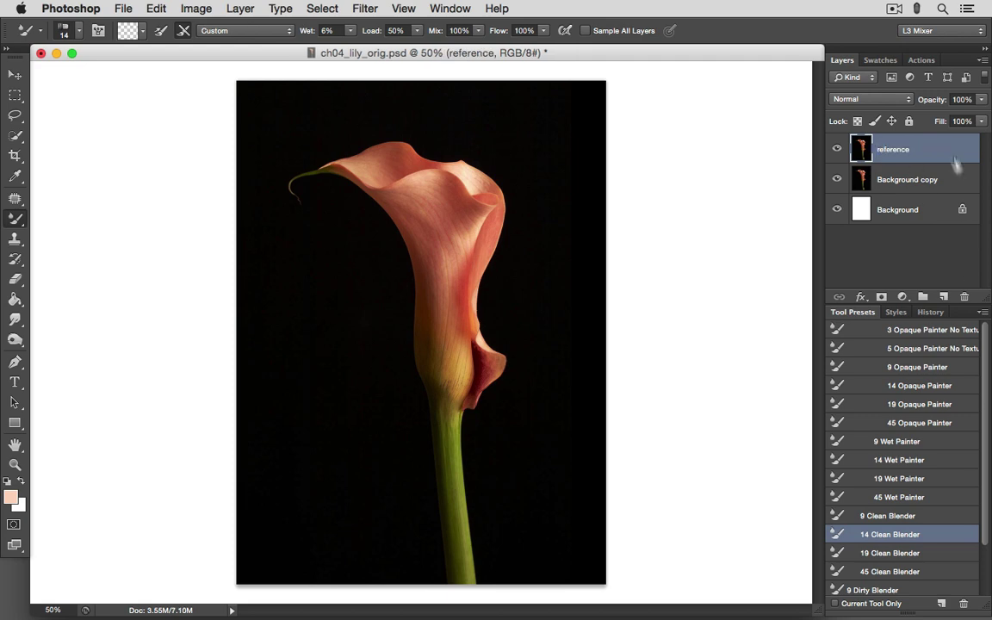
{"action": "left_click", "coordinate": [981, 99]}
{"action": "left_click_drag", "start_coordinate": [984, 118], "coordinate": [930, 115]}
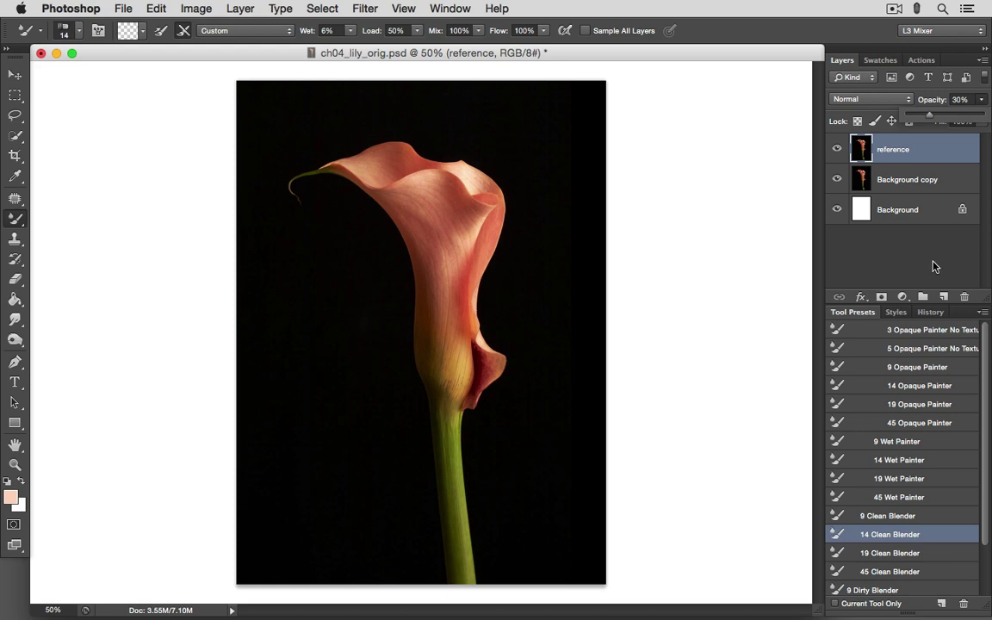
Step: Empty Background copy by setting 1% opacity and merging a blank layer, then rename it 'cloning'
{"action": "left_click", "coordinate": [926, 186]}
{"action": "left_click", "coordinate": [926, 184]}
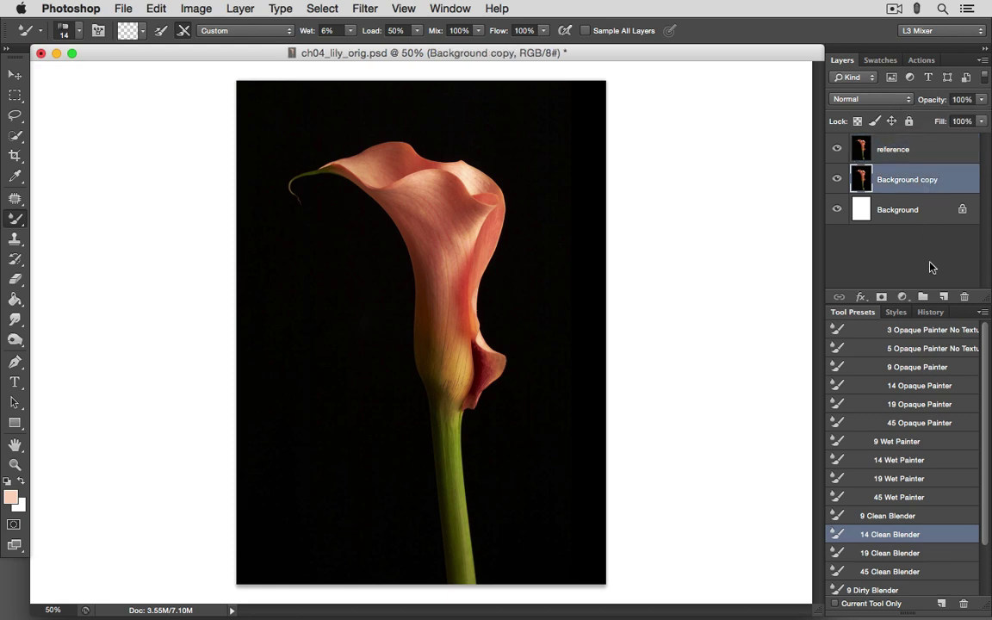
{"action": "left_click", "coordinate": [981, 100]}
{"action": "left_click_drag", "start_coordinate": [984, 113], "coordinate": [908, 120]}
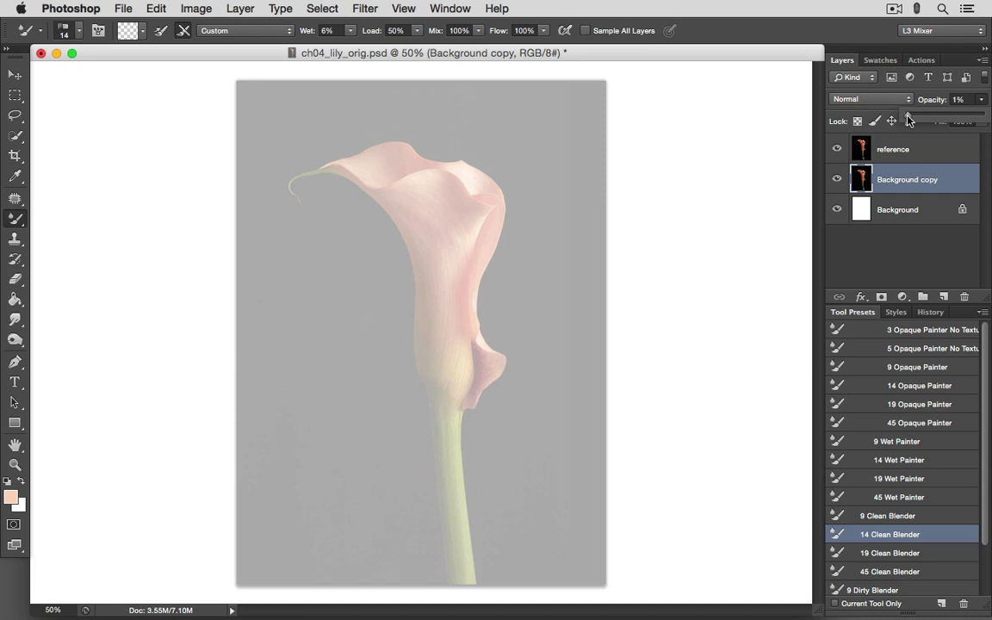
{"action": "left_click", "coordinate": [944, 296]}
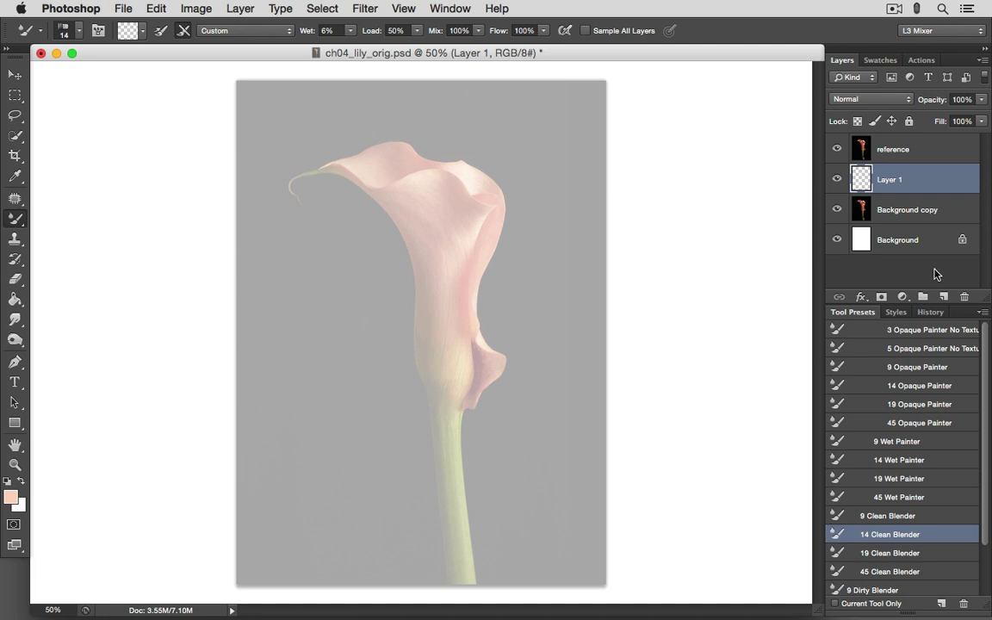
{"action": "key", "text": "super+e"}
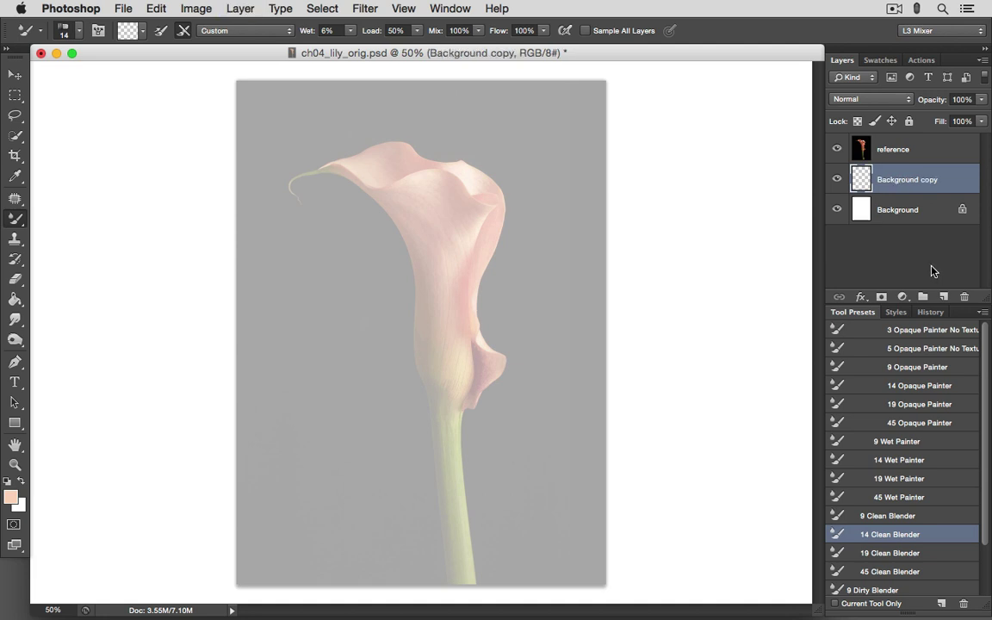
{"action": "double_click", "coordinate": [906, 181]}
{"action": "type", "text": "cloning"}
{"action": "key", "text": "Return"}
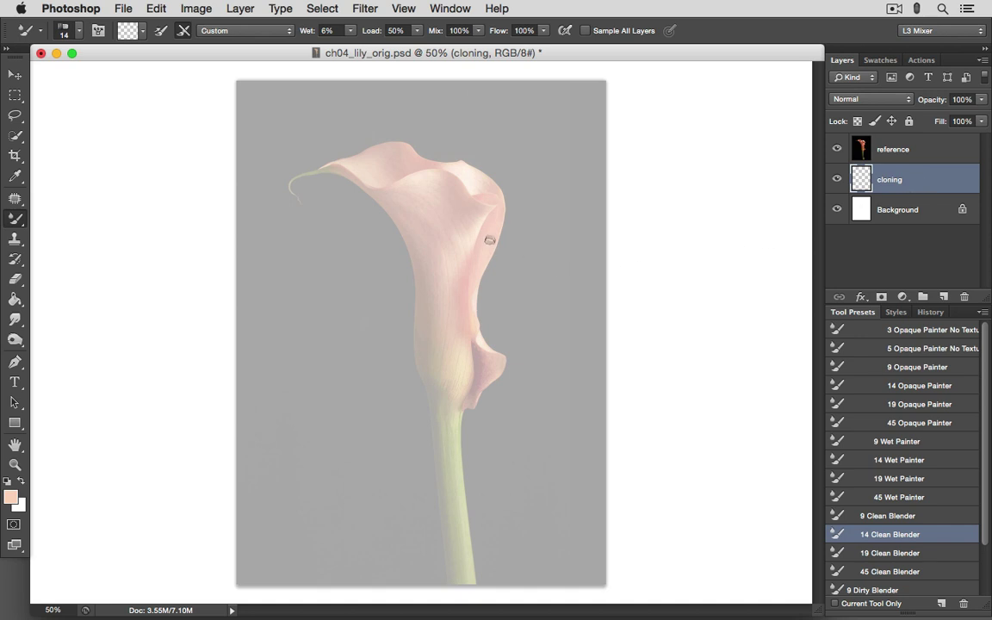
Step: Paint red-pink, dark brown and yellow-orange strokes over the spathe, then hide the reference layer
{"action": "mouse_move", "coordinate": [476, 255]}
{"action": "left_mouse_down"}
{"action": "mouse_move", "coordinate": [498, 206]}
{"action": "mouse_move", "coordinate": [480, 228]}
{"action": "mouse_move", "coordinate": [480, 265]}
{"action": "mouse_move", "coordinate": [502, 250]}
{"action": "mouse_move", "coordinate": [483, 221]}
{"action": "mouse_move", "coordinate": [461, 232]}
{"action": "mouse_move", "coordinate": [471, 227]}
{"action": "mouse_move", "coordinate": [464, 217]}
{"action": "mouse_move", "coordinate": [472, 319]}
{"action": "mouse_move", "coordinate": [469, 258]}
{"action": "mouse_move", "coordinate": [476, 315]}
{"action": "mouse_move", "coordinate": [496, 259]}
{"action": "mouse_move", "coordinate": [484, 314]}
{"action": "left_mouse_up"}
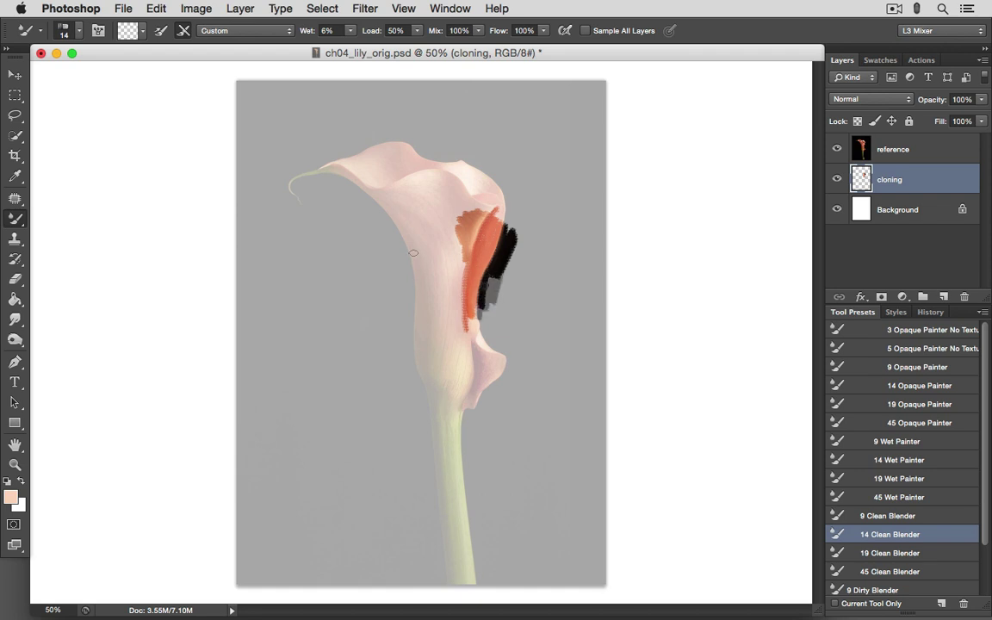
{"action": "left_click_drag", "start_coordinate": [412, 256], "coordinate": [414, 334]}
{"action": "left_click_drag", "start_coordinate": [415, 258], "coordinate": [416, 342]}
{"action": "mouse_move", "coordinate": [430, 279]}
{"action": "left_mouse_down"}
{"action": "mouse_move", "coordinate": [439, 320]}
{"action": "mouse_move", "coordinate": [442, 270]}
{"action": "mouse_move", "coordinate": [424, 314]}
{"action": "mouse_move", "coordinate": [448, 275]}
{"action": "mouse_move", "coordinate": [462, 292]}
{"action": "mouse_move", "coordinate": [454, 317]}
{"action": "mouse_move", "coordinate": [458, 264]}
{"action": "mouse_move", "coordinate": [466, 271]}
{"action": "mouse_move", "coordinate": [464, 284]}
{"action": "mouse_move", "coordinate": [464, 259]}
{"action": "mouse_move", "coordinate": [462, 286]}
{"action": "mouse_move", "coordinate": [457, 260]}
{"action": "left_mouse_up"}
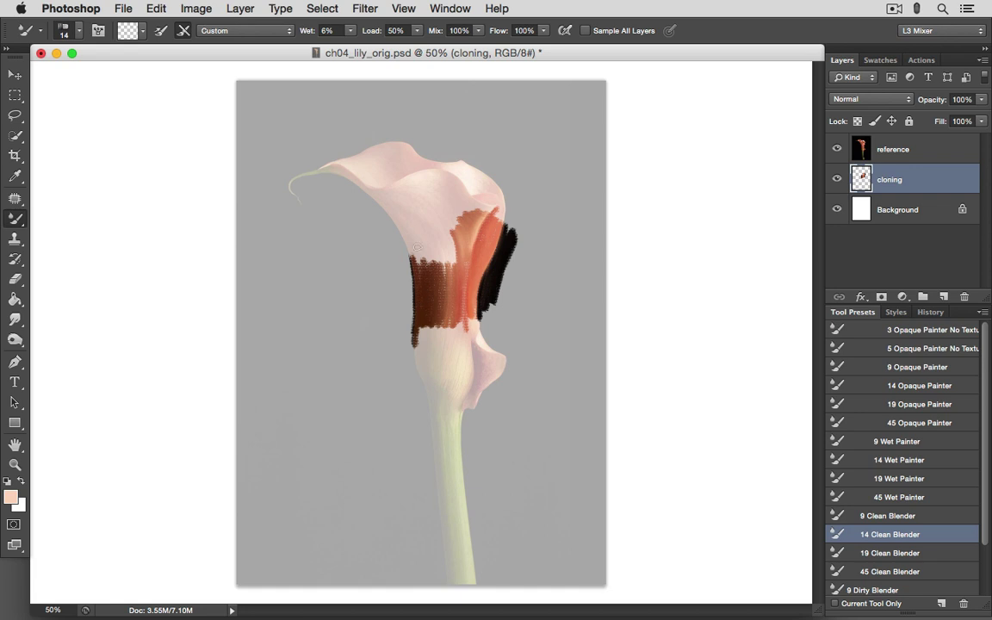
{"action": "mouse_move", "coordinate": [458, 349]}
{"action": "left_mouse_down"}
{"action": "mouse_move", "coordinate": [455, 391]}
{"action": "mouse_move", "coordinate": [463, 346]}
{"action": "mouse_move", "coordinate": [464, 398]}
{"action": "mouse_move", "coordinate": [469, 349]}
{"action": "mouse_move", "coordinate": [476, 372]}
{"action": "mouse_move", "coordinate": [478, 359]}
{"action": "mouse_move", "coordinate": [476, 349]}
{"action": "mouse_move", "coordinate": [469, 397]}
{"action": "mouse_move", "coordinate": [487, 357]}
{"action": "left_mouse_up"}
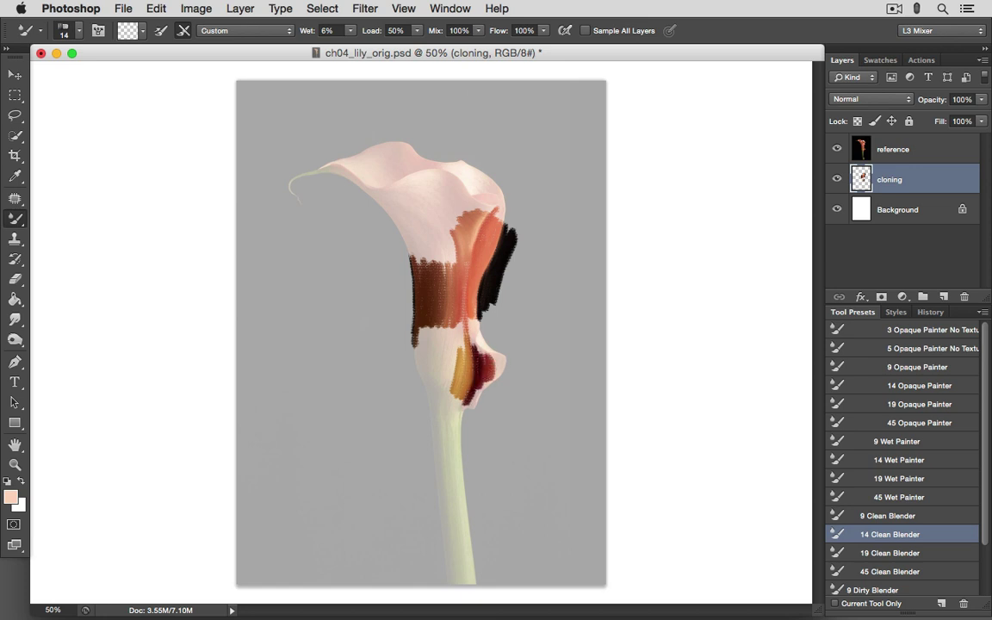
{"action": "left_click", "coordinate": [837, 150]}
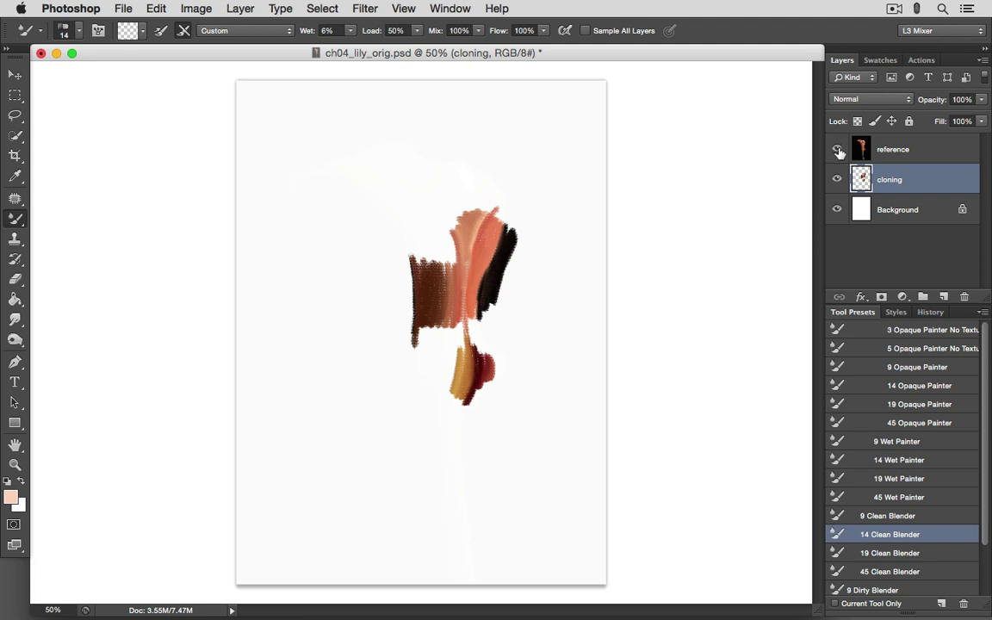
Step: Show the reference again, paint green and dark strokes down the stem, then view the Actions list
{"action": "left_click", "coordinate": [837, 150]}
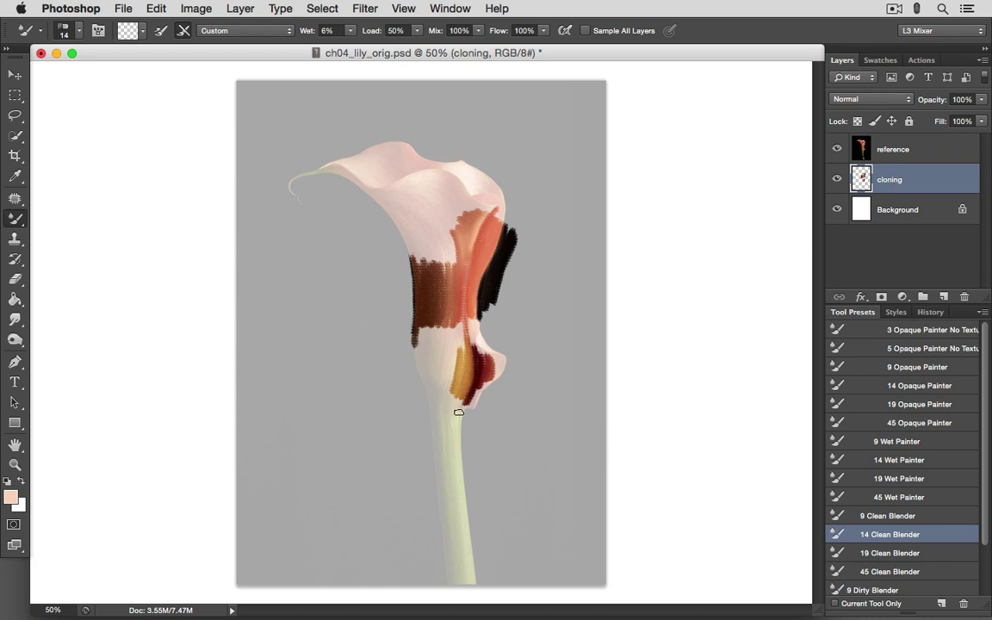
{"action": "left_click_drag", "start_coordinate": [459, 413], "coordinate": [462, 512]}
{"action": "mouse_move", "coordinate": [462, 414]}
{"action": "left_mouse_down"}
{"action": "mouse_move", "coordinate": [466, 509]}
{"action": "mouse_move", "coordinate": [462, 413]}
{"action": "mouse_move", "coordinate": [468, 504]}
{"action": "mouse_move", "coordinate": [468, 422]}
{"action": "mouse_move", "coordinate": [474, 482]}
{"action": "mouse_move", "coordinate": [476, 435]}
{"action": "mouse_move", "coordinate": [475, 500]}
{"action": "left_mouse_up"}
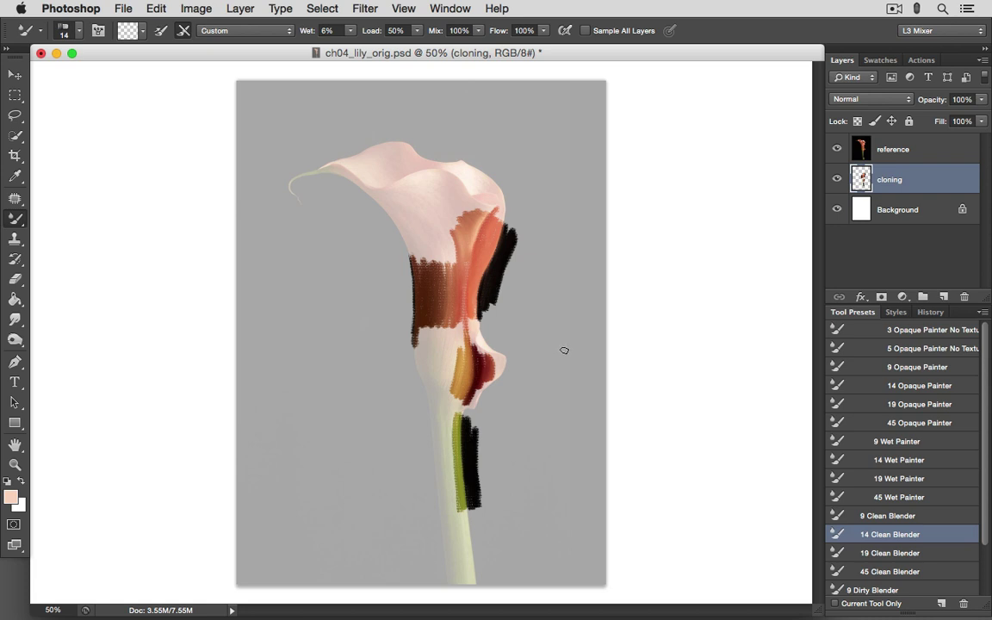
{"action": "left_click", "coordinate": [922, 61]}
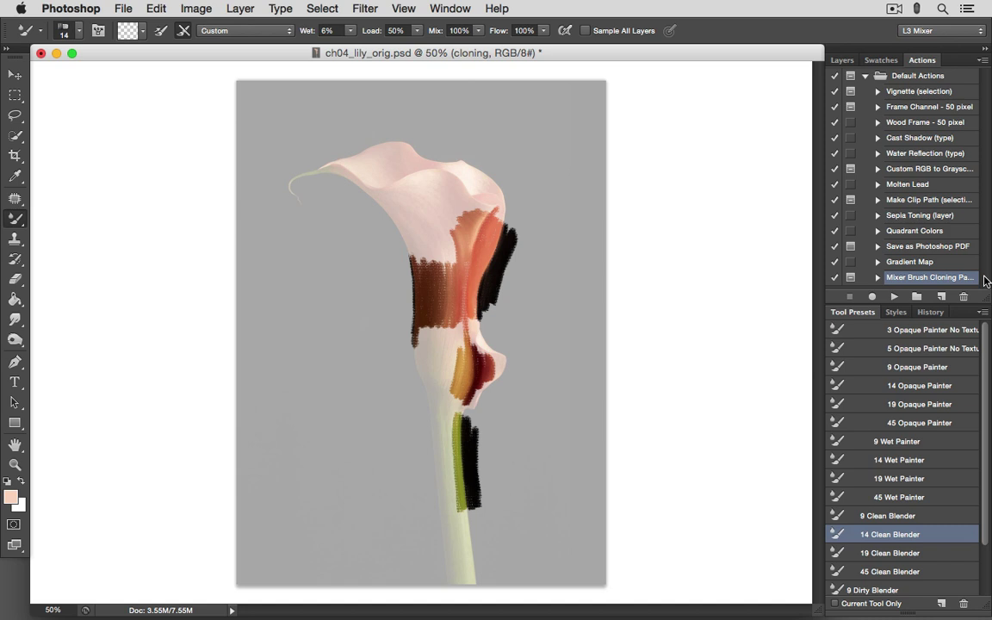
Step: Open the Actions panel's options menu and dismiss it without choosing anything
{"action": "left_click", "coordinate": [983, 60]}
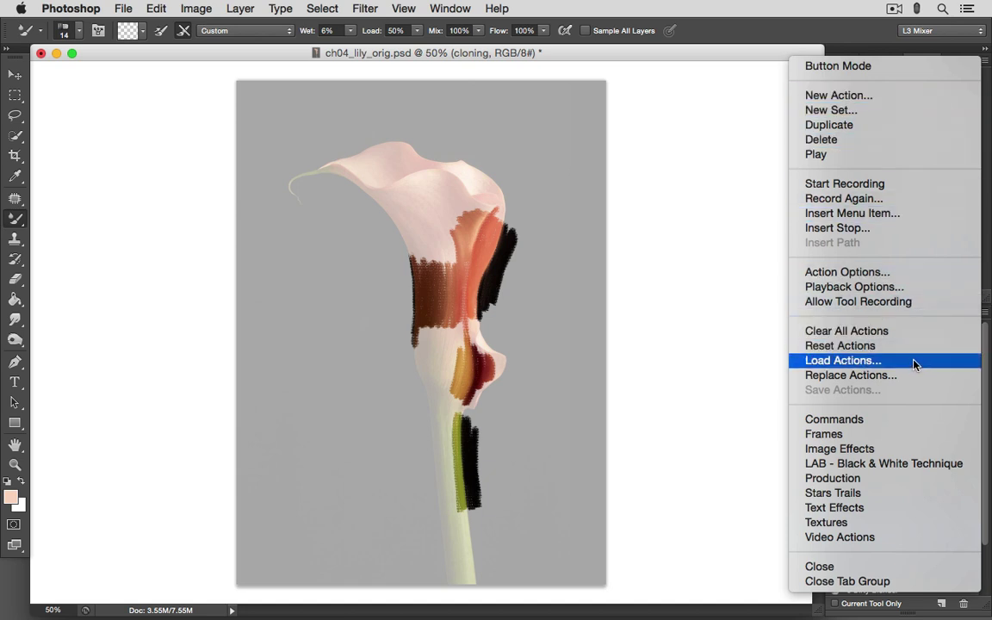
{"action": "left_click", "coordinate": [762, 375]}
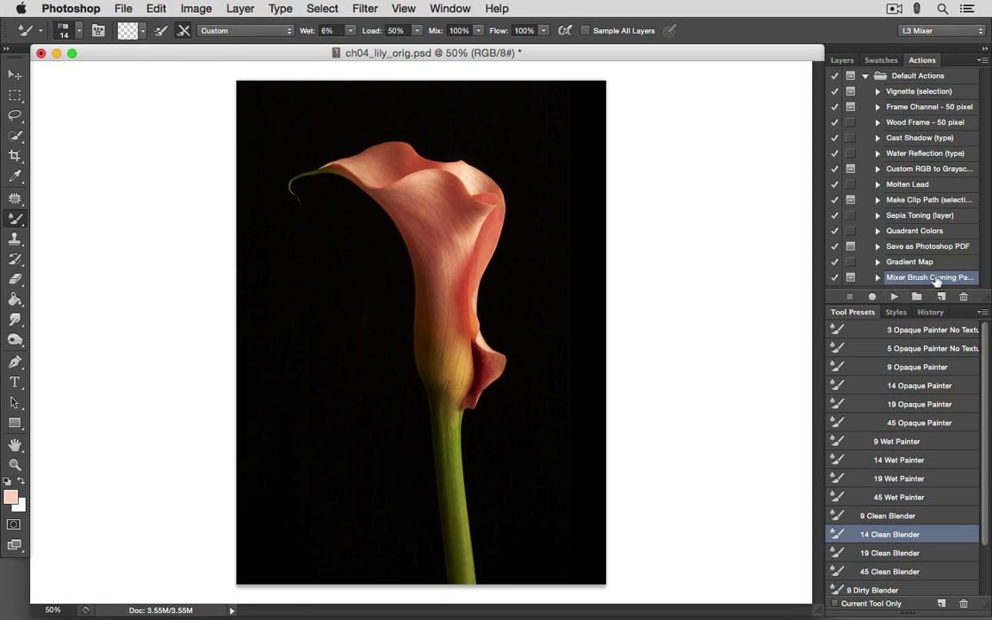
Step: Play the Mixer Brush Cloning action and Continue past the flatten-layers warning
{"action": "left_click", "coordinate": [895, 297]}
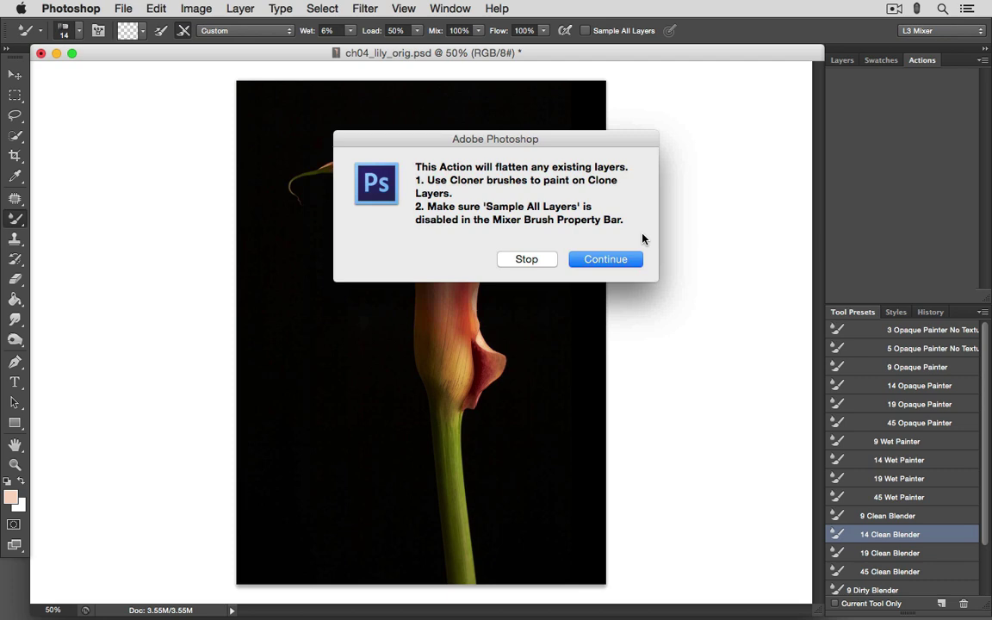
{"action": "left_click", "coordinate": [606, 260]}
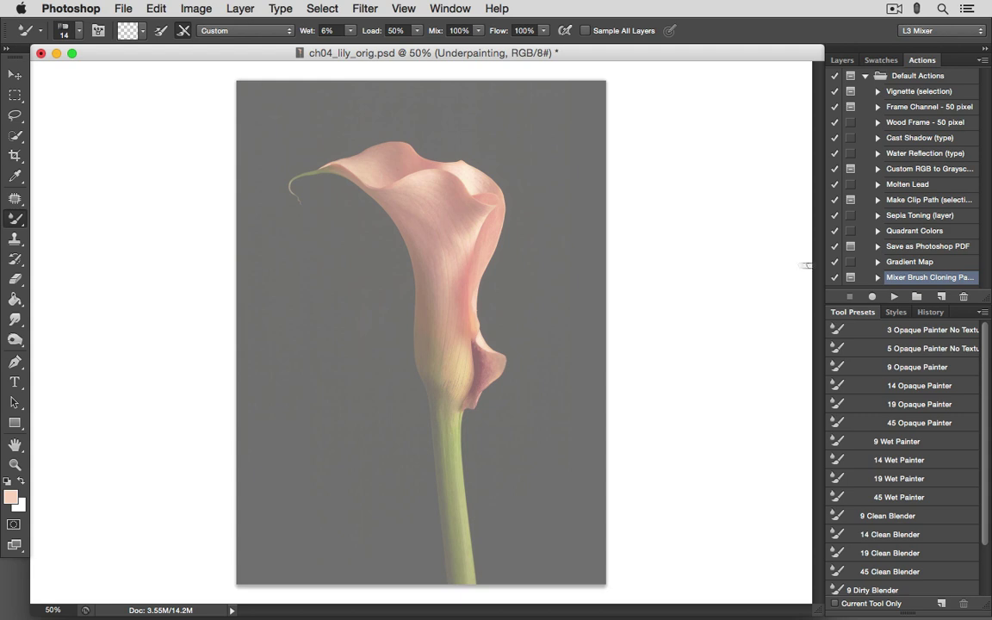
Step: Expand the Mixer Brush Cloning action and scroll through its steps, such as Flatten Image and Set Background
{"action": "left_click", "coordinate": [877, 280]}
{"action": "left_click_drag", "start_coordinate": [987, 87], "coordinate": [988, 291]}
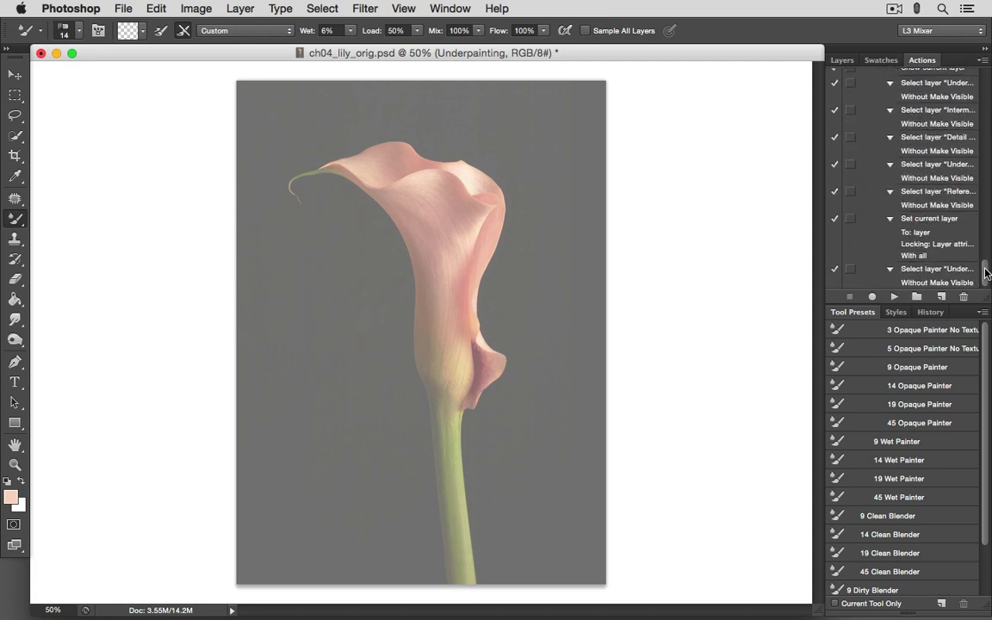
{"action": "scroll", "coordinate": [891, 248], "scroll_direction": "up", "scroll_amount": 5}
{"action": "left_click_drag", "start_coordinate": [988, 253], "coordinate": [989, 105]}
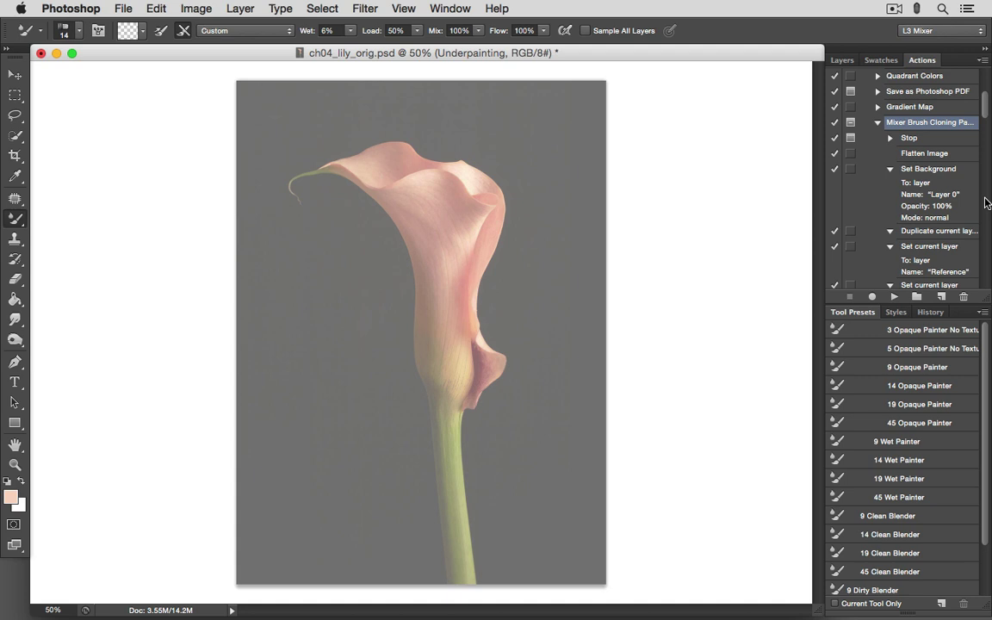
Step: Enlarge the Layers panel and select Reference, Background, Underpainting and the Hue/Saturation mask in turn
{"action": "left_click", "coordinate": [842, 61]}
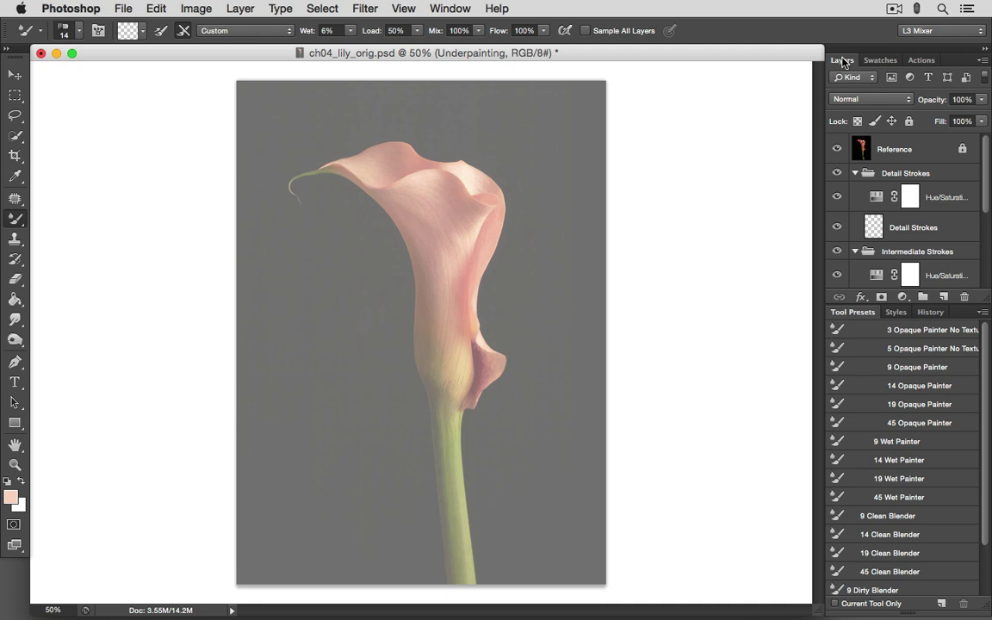
{"action": "left_click_drag", "start_coordinate": [982, 304], "coordinate": [982, 454]}
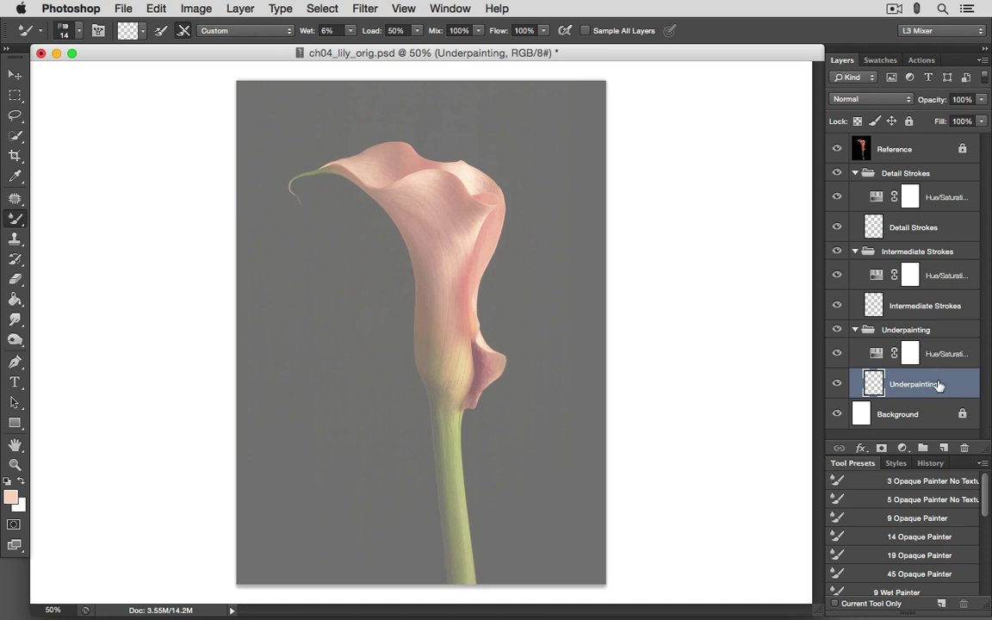
{"action": "left_click", "coordinate": [862, 147]}
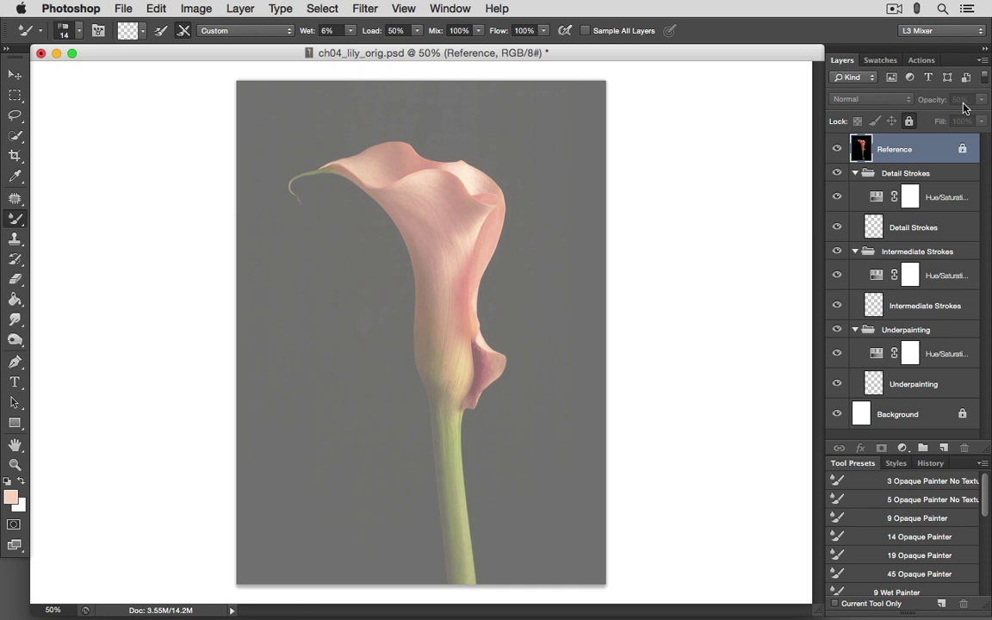
{"action": "left_click", "coordinate": [854, 414]}
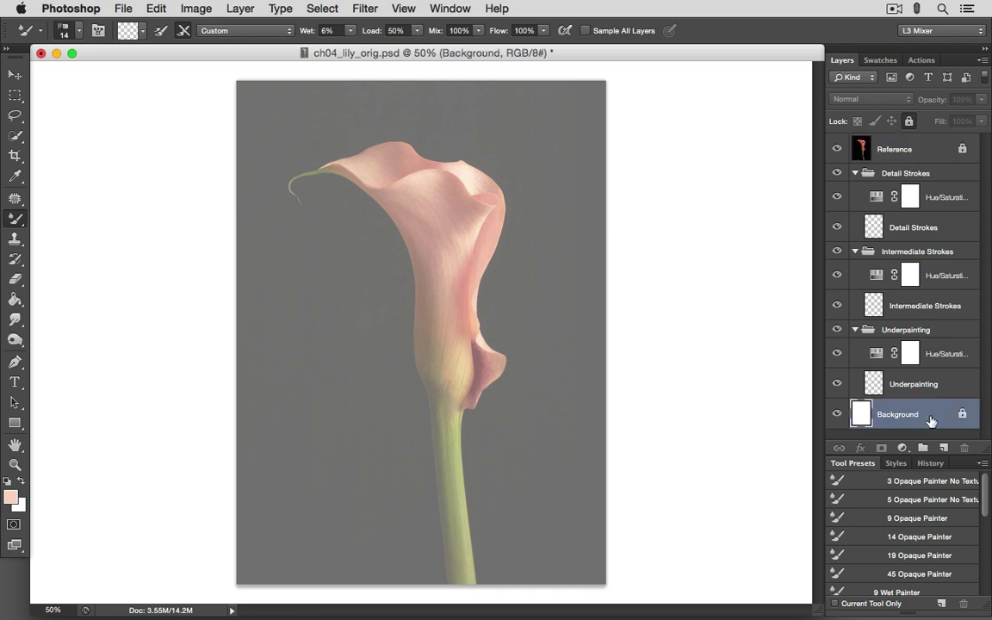
{"action": "left_click", "coordinate": [916, 386]}
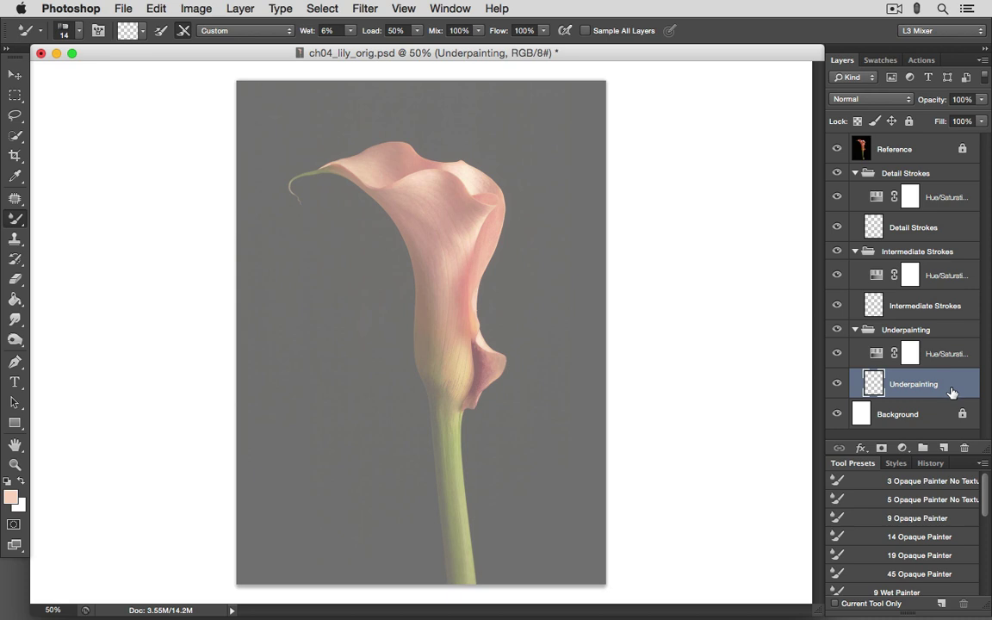
{"action": "left_click", "coordinate": [952, 355]}
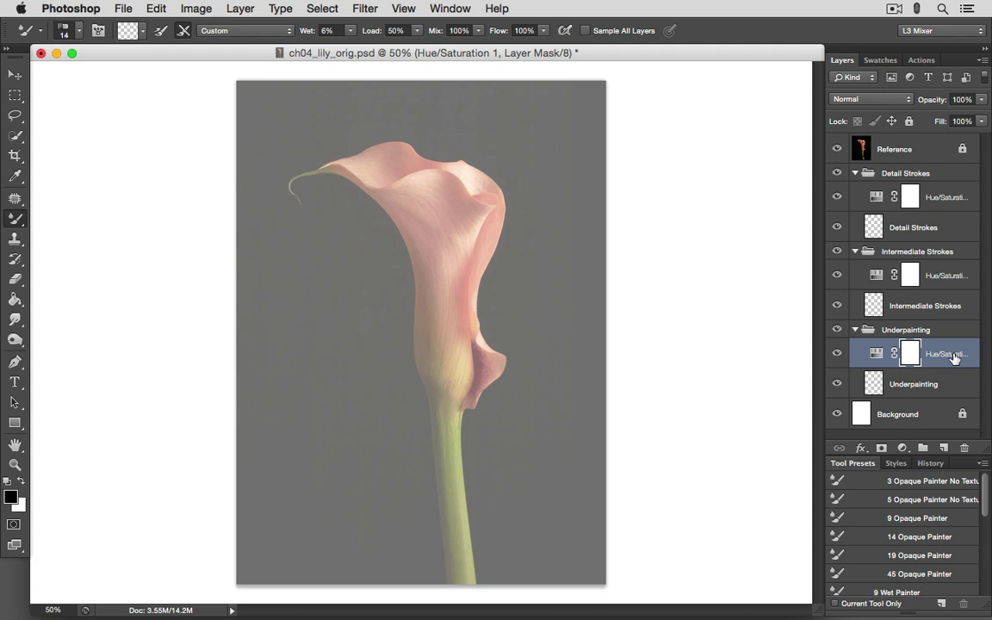
Step: At 100% view, paint a broad dark brown band across the stem on Underpainting with 45 Clean Blender
{"action": "key", "text": "super+1"}
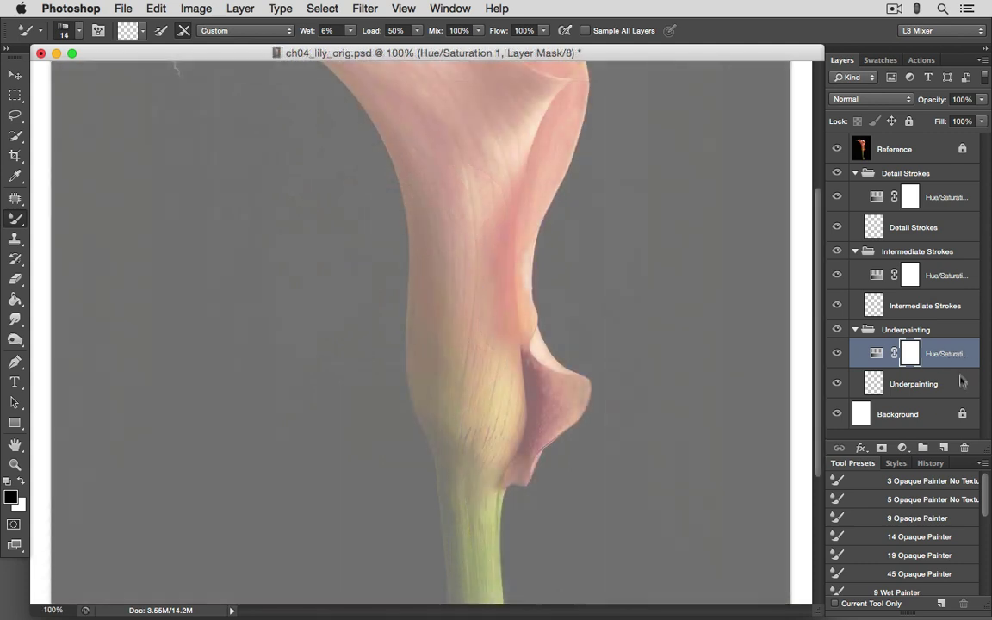
{"action": "left_click_drag", "start_coordinate": [985, 498], "coordinate": [988, 567]}
{"action": "left_click", "coordinate": [947, 564]}
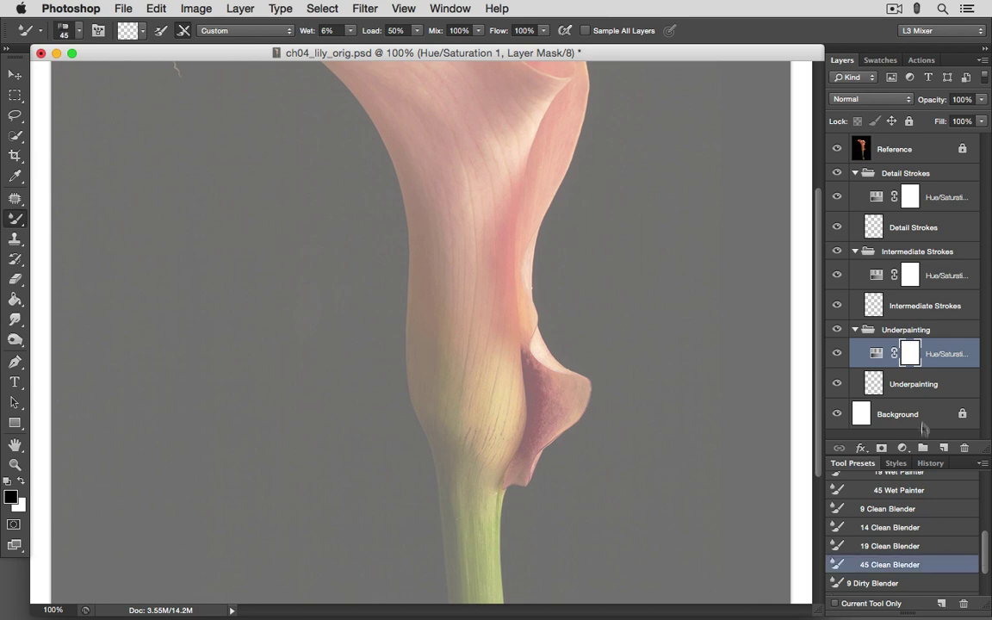
{"action": "left_click", "coordinate": [943, 386]}
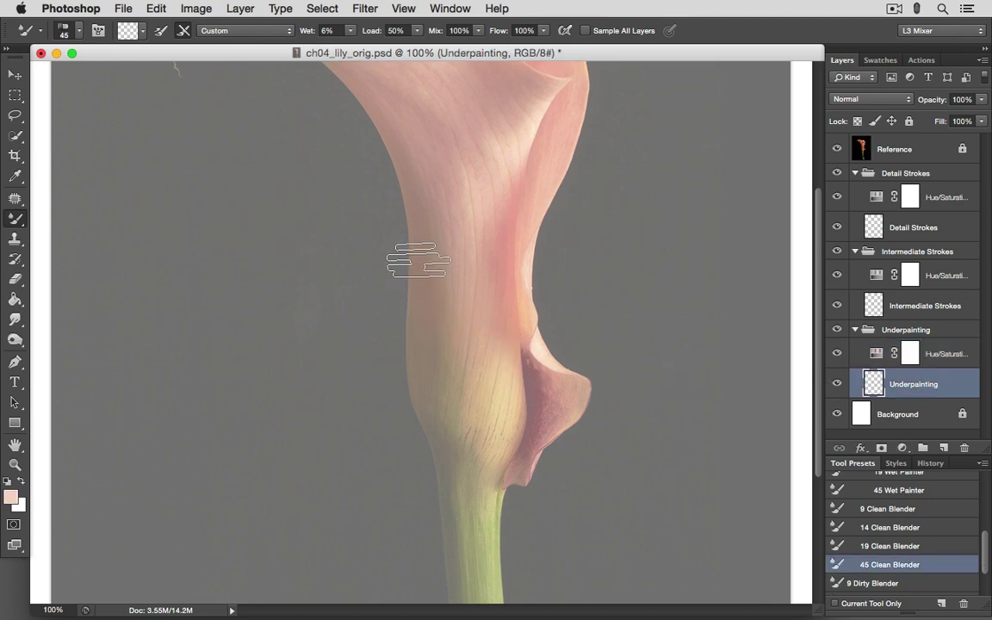
{"action": "mouse_move", "coordinate": [419, 260]}
{"action": "left_mouse_down"}
{"action": "mouse_move", "coordinate": [418, 326]}
{"action": "mouse_move", "coordinate": [427, 237]}
{"action": "mouse_move", "coordinate": [453, 264]}
{"action": "mouse_move", "coordinate": [456, 309]}
{"action": "mouse_move", "coordinate": [462, 268]}
{"action": "mouse_move", "coordinate": [462, 332]}
{"action": "mouse_move", "coordinate": [522, 275]}
{"action": "mouse_move", "coordinate": [511, 249]}
{"action": "mouse_move", "coordinate": [508, 325]}
{"action": "mouse_move", "coordinate": [509, 253]}
{"action": "mouse_move", "coordinate": [529, 297]}
{"action": "mouse_move", "coordinate": [540, 251]}
{"action": "mouse_move", "coordinate": [542, 314]}
{"action": "mouse_move", "coordinate": [538, 248]}
{"action": "left_mouse_up"}
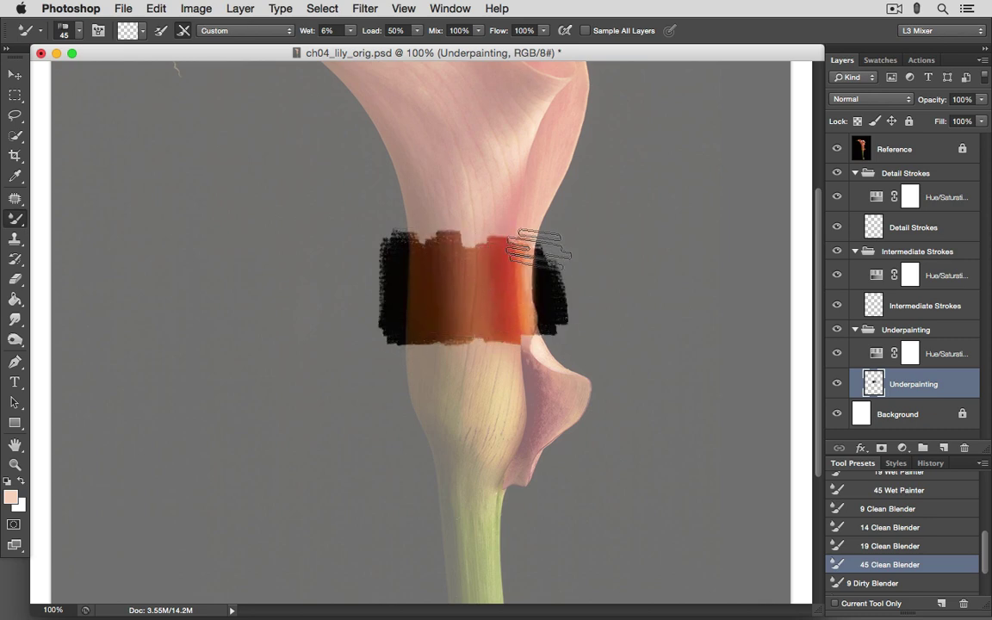
Step: Blend the band with medium 19 Clean Blender strokes on the Intermediate Strokes layer
{"action": "left_click", "coordinate": [912, 308]}
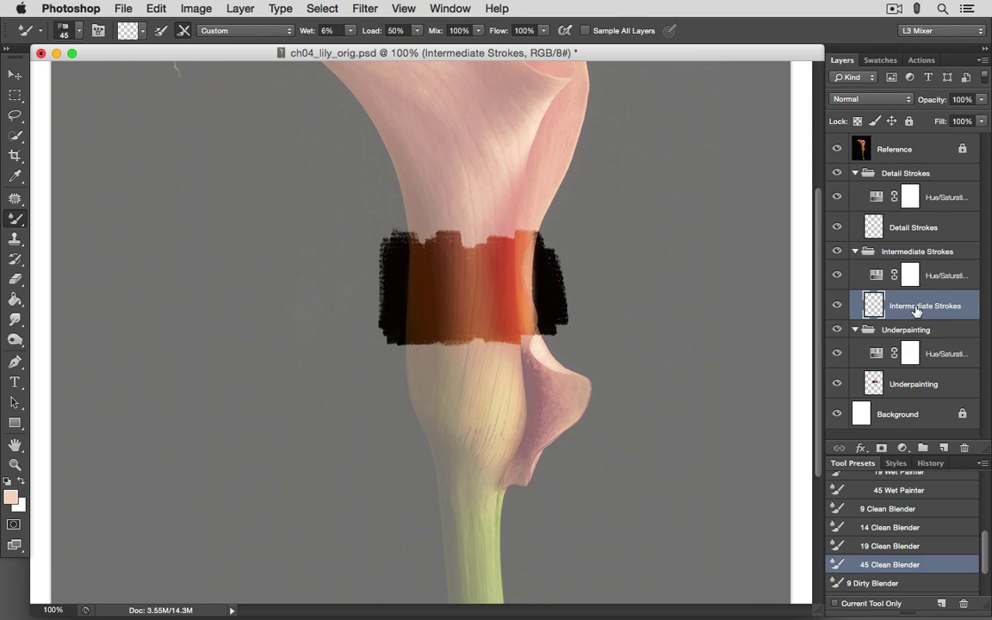
{"action": "left_click", "coordinate": [911, 547]}
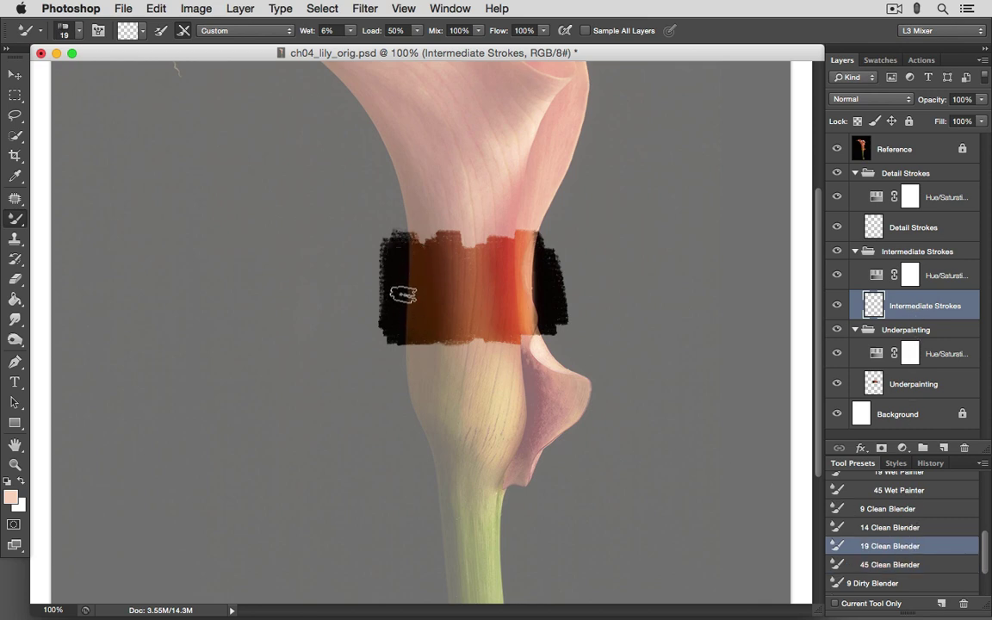
{"action": "mouse_move", "coordinate": [403, 295]}
{"action": "left_mouse_down"}
{"action": "mouse_move", "coordinate": [403, 338]}
{"action": "mouse_move", "coordinate": [511, 249]}
{"action": "mouse_move", "coordinate": [513, 330]}
{"action": "mouse_move", "coordinate": [529, 242]}
{"action": "mouse_move", "coordinate": [533, 319]}
{"action": "mouse_move", "coordinate": [548, 246]}
{"action": "mouse_move", "coordinate": [549, 326]}
{"action": "left_mouse_up"}
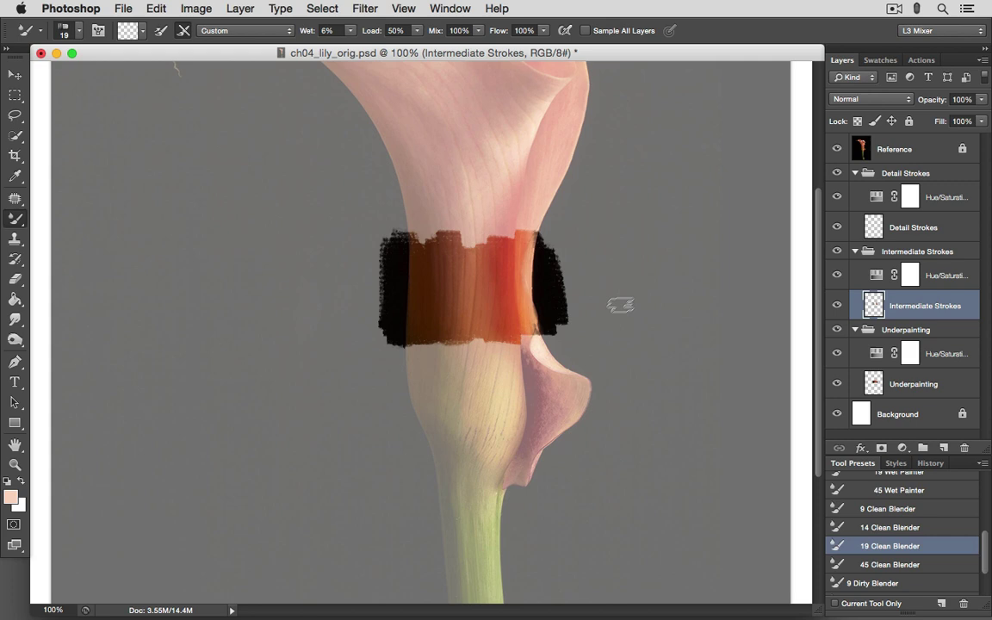
{"action": "left_click", "coordinate": [915, 228]}
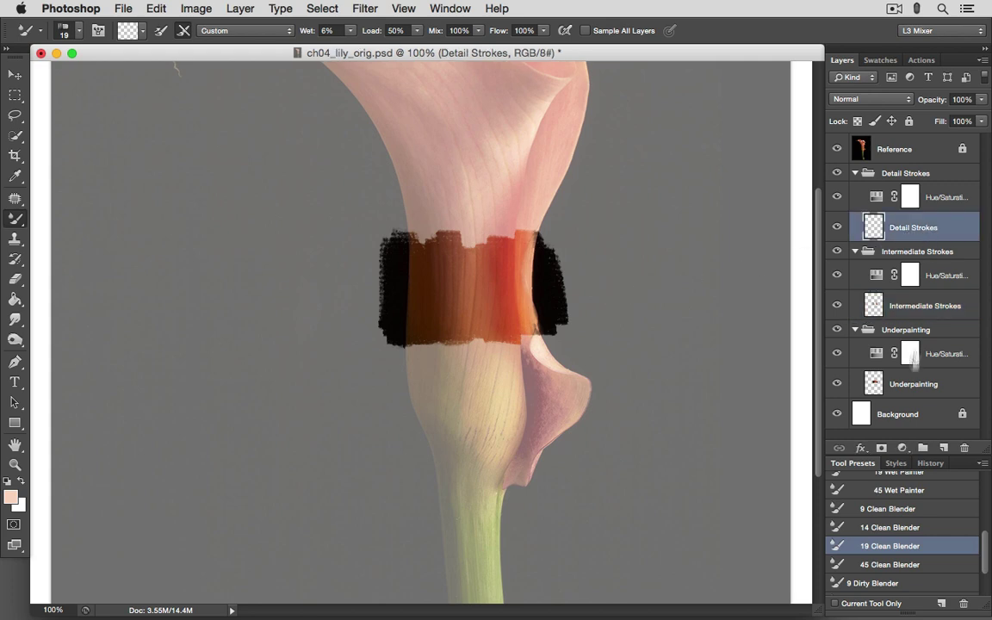
Step: Add fine 9 Clean Blender strokes at the band's right edge, then solo-check Underpainting and Intermediate Strokes
{"action": "left_click", "coordinate": [887, 509]}
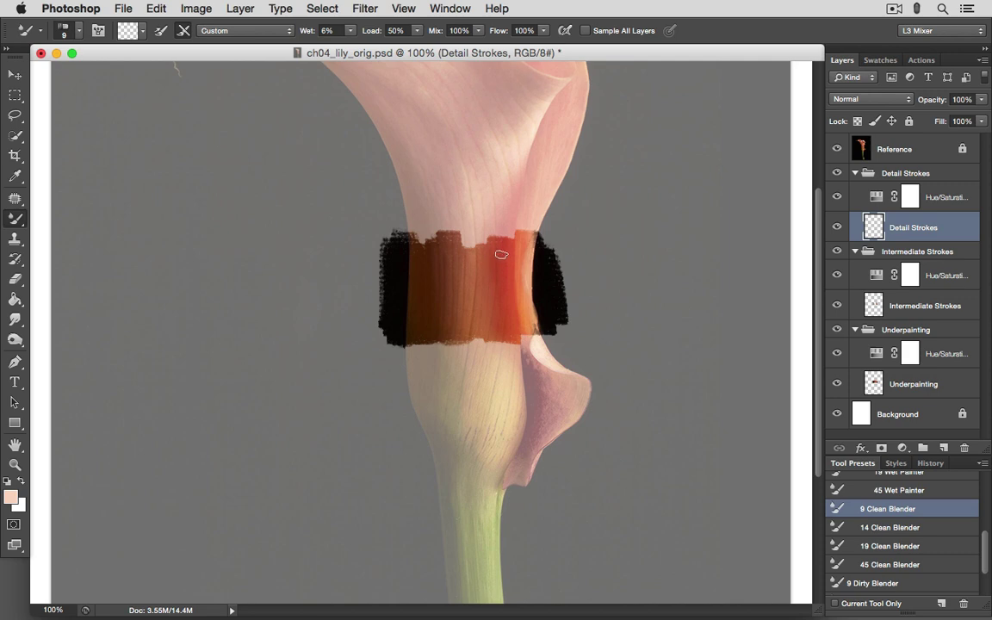
{"action": "mouse_move", "coordinate": [501, 255]}
{"action": "left_mouse_down"}
{"action": "mouse_move", "coordinate": [495, 311]}
{"action": "mouse_move", "coordinate": [532, 253]}
{"action": "left_mouse_up"}
{"action": "left_click", "coordinate": [837, 384], "text": "alt"}
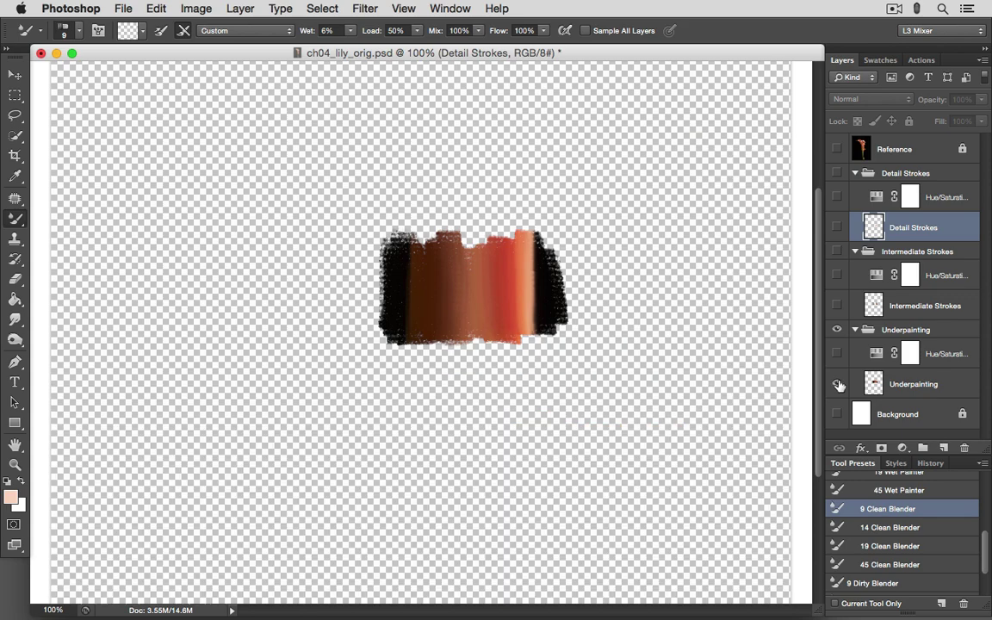
{"action": "left_click", "coordinate": [837, 384], "text": "alt"}
{"action": "left_click", "coordinate": [838, 306], "text": "alt"}
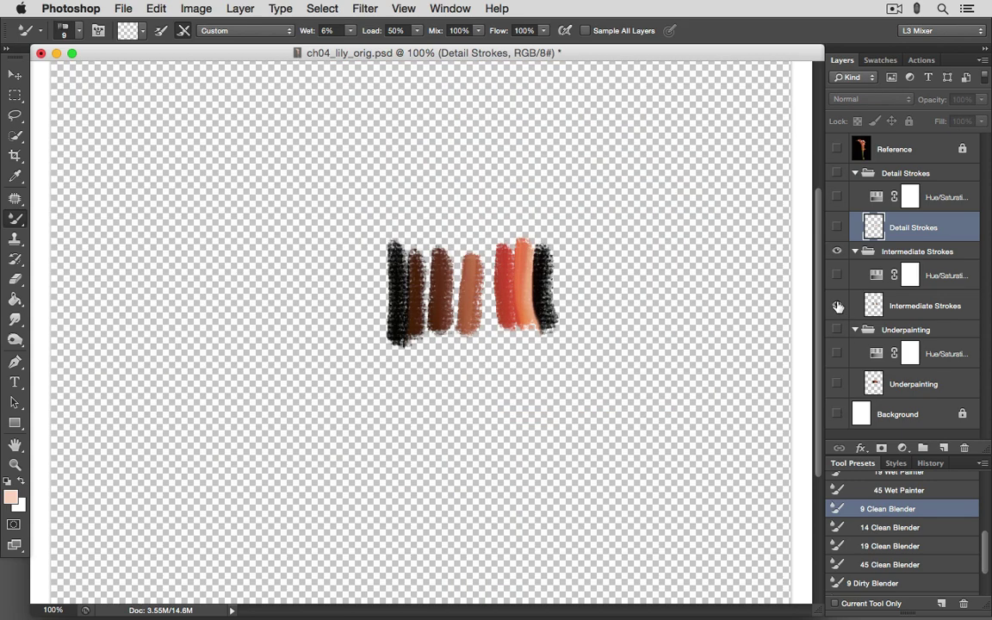
{"action": "left_click", "coordinate": [838, 306], "text": "alt"}
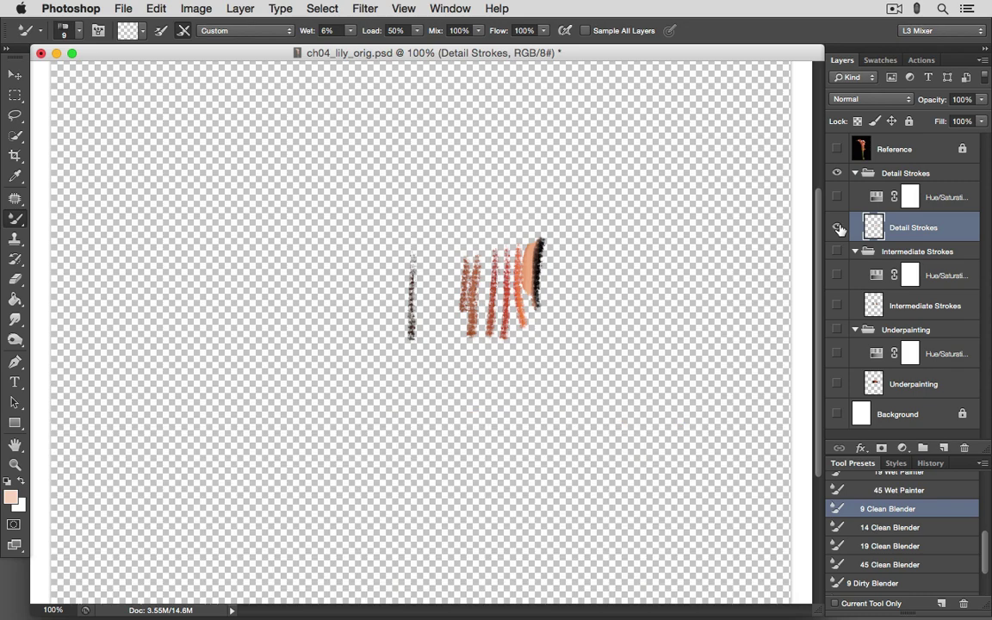
Step: Solo-check the Detail Strokes layer, then hide and reshow the Reference layer
{"action": "left_click", "coordinate": [839, 228], "text": "alt"}
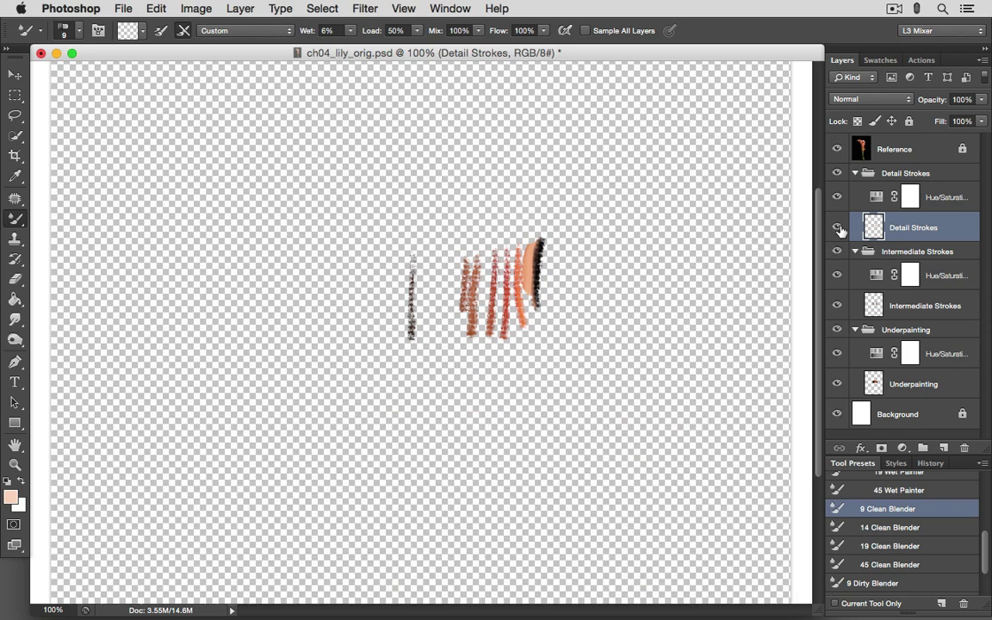
{"action": "left_click", "coordinate": [839, 228], "text": "alt"}
{"action": "left_click", "coordinate": [840, 151]}
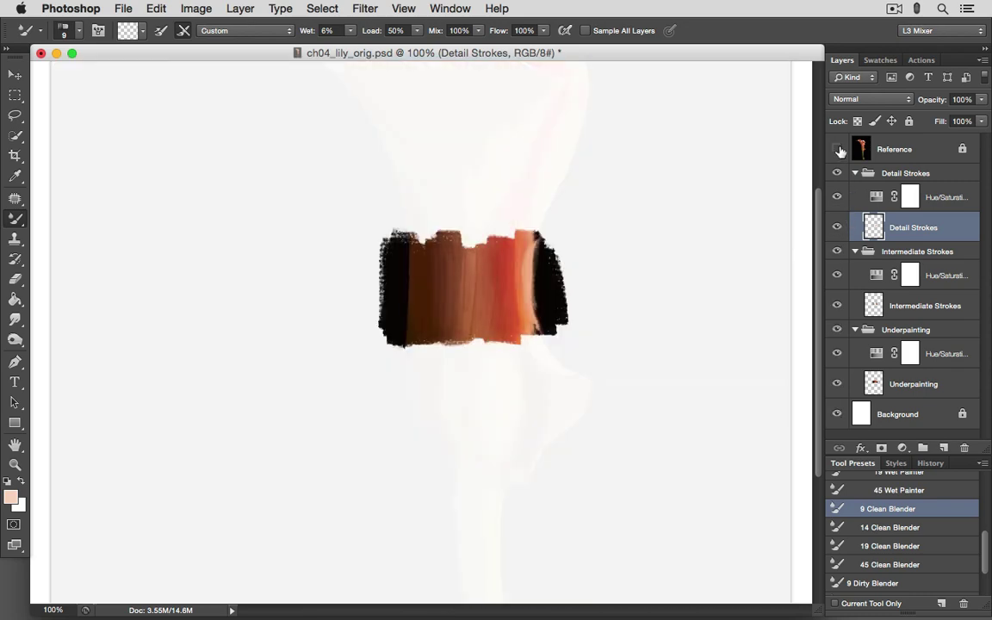
{"action": "left_click", "coordinate": [840, 151]}
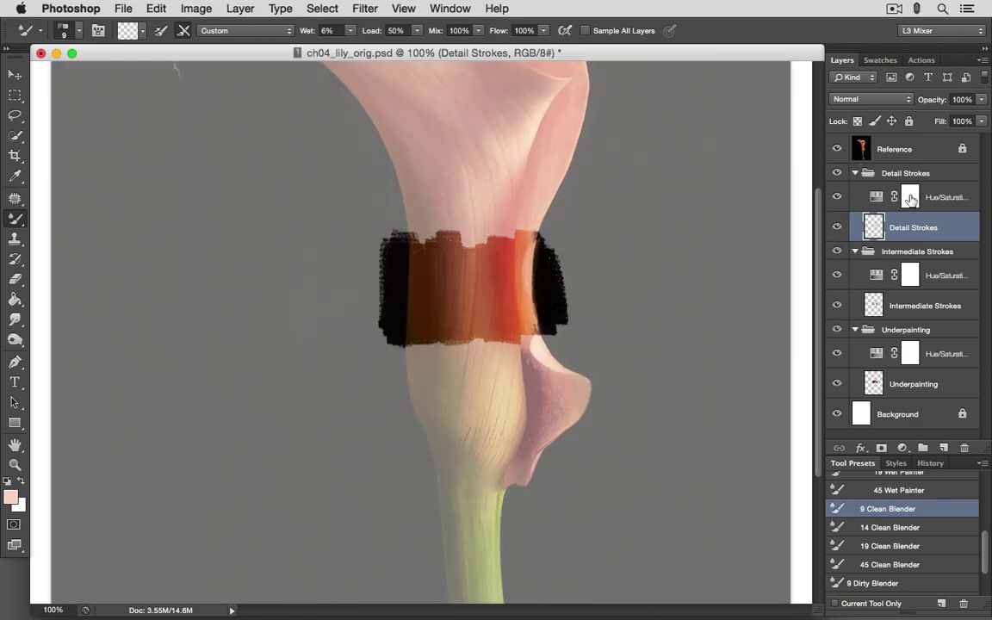
Step: Show the Detail Strokes group's Hue/Saturation properties, with Hue, Saturation and Lightness at 0
{"action": "double_click", "coordinate": [877, 199]}
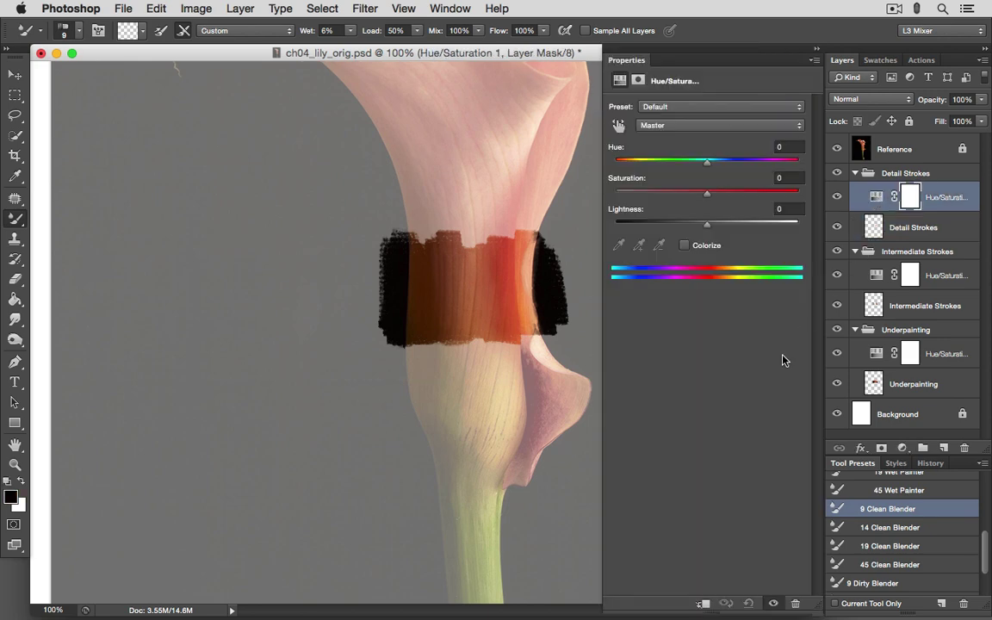